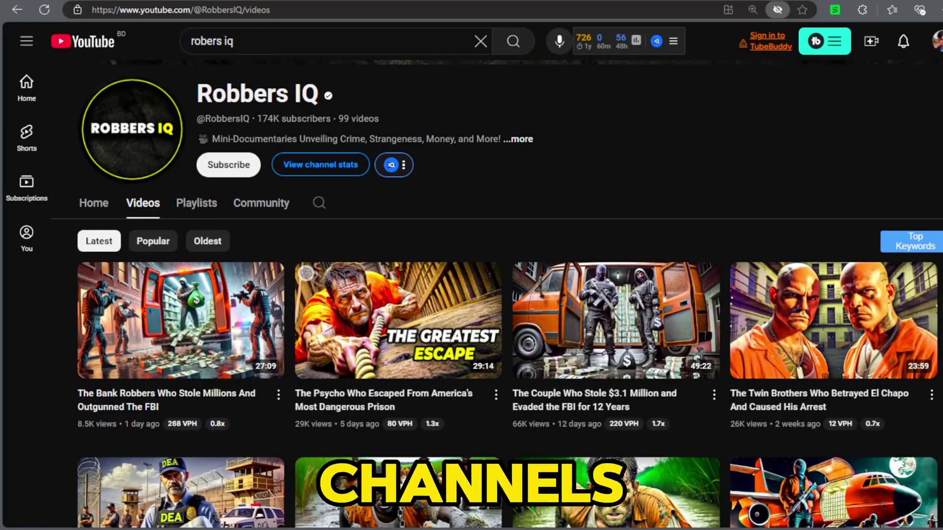
Review the channel's estimated monthly earnings and the 'documentary videos using ai' results with TubeBuddy stats
{"action": "scroll", "coordinate": [31, 398], "scroll_direction": "down", "scroll_amount": 15}
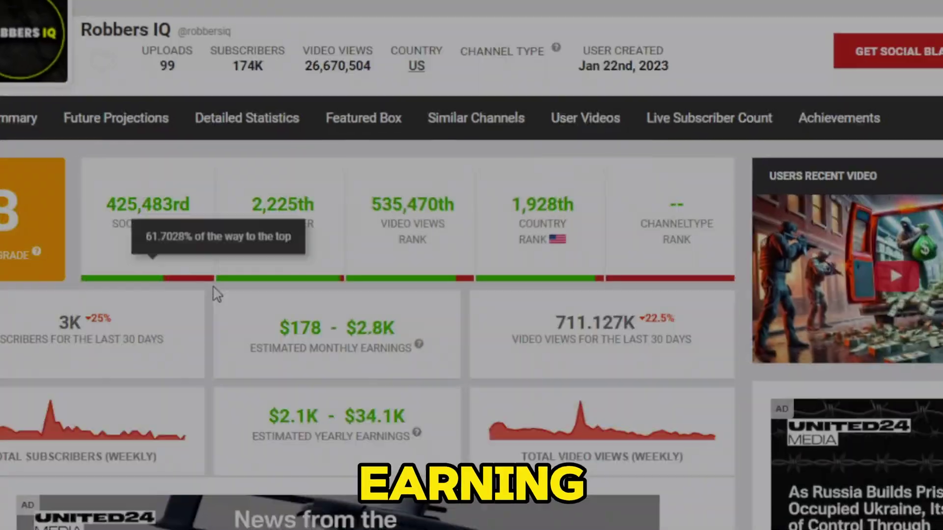
{"action": "left_click_drag", "start_coordinate": [338, 309], "coordinate": [383, 308]}
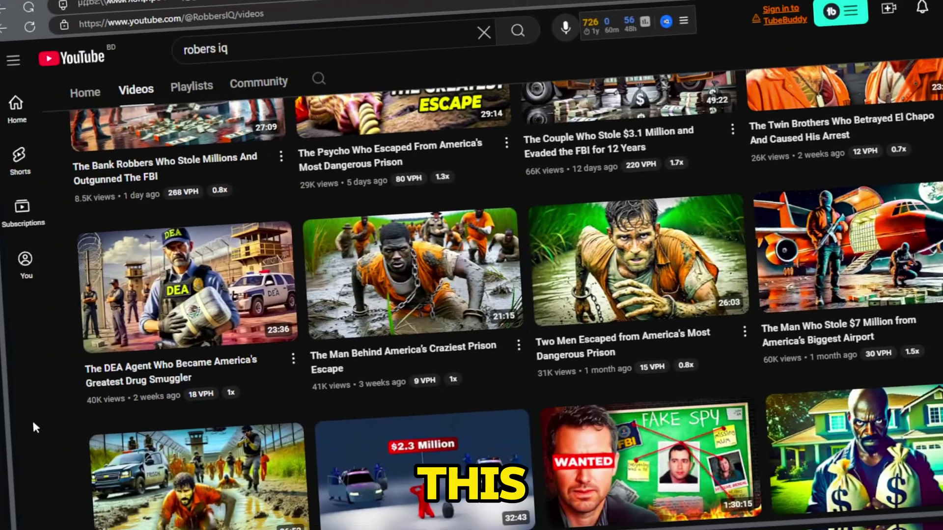
{"action": "scroll", "coordinate": [25, 395], "scroll_direction": "up", "scroll_amount": 3}
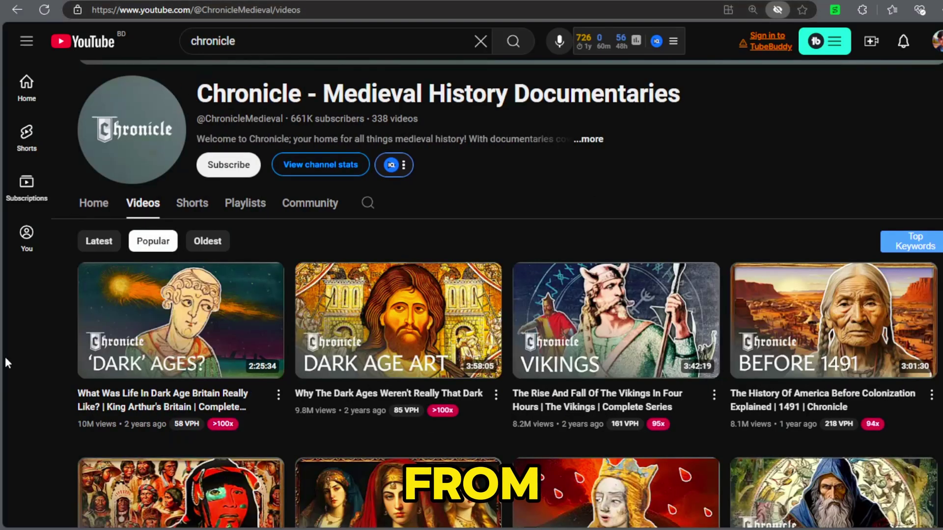
{"action": "scroll", "coordinate": [21, 383], "scroll_direction": "down", "scroll_amount": 15}
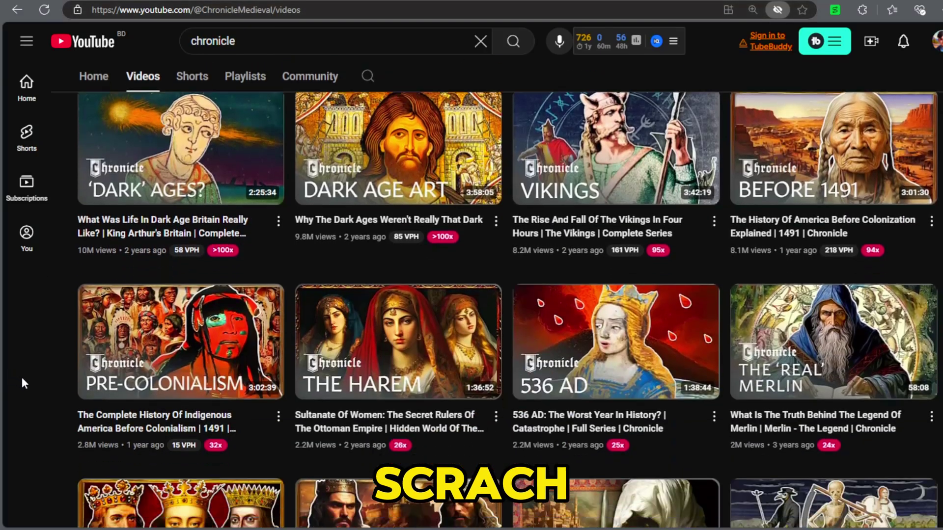
{"action": "scroll", "coordinate": [22, 381], "scroll_direction": "down", "scroll_amount": 5}
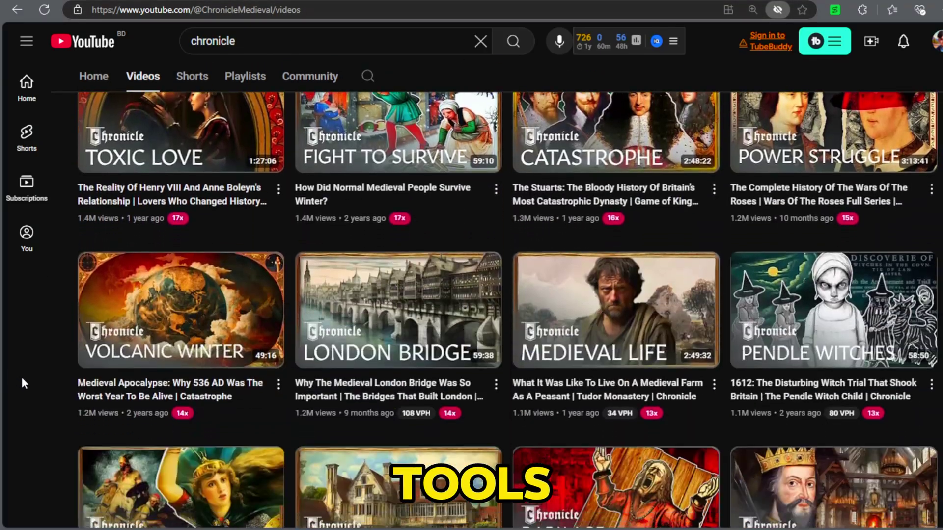
{"action": "scroll", "coordinate": [22, 380], "scroll_direction": "up", "scroll_amount": 6}
{"action": "scroll", "coordinate": [21, 377], "scroll_direction": "up", "scroll_amount": 12}
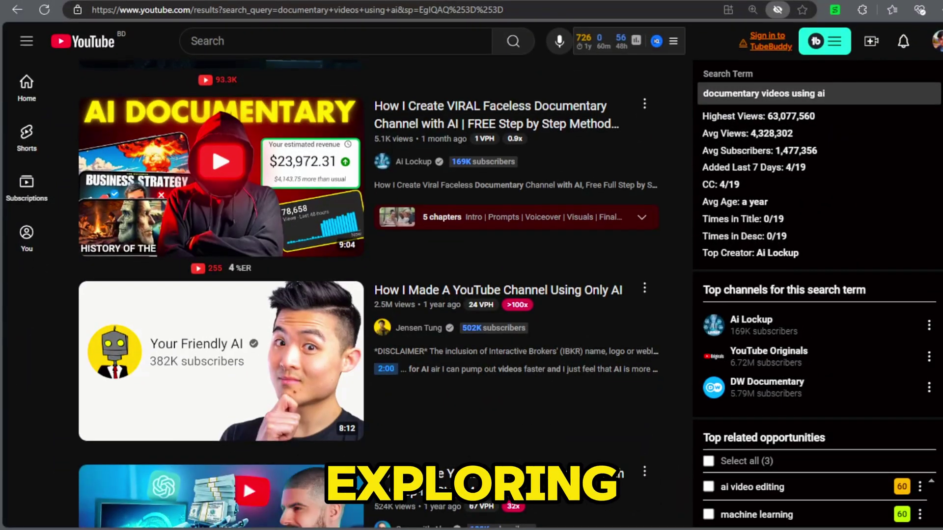
Scroll through the search results and example documentary channels
{"action": "scroll", "coordinate": [17, 368], "scroll_direction": "down", "scroll_amount": 10}
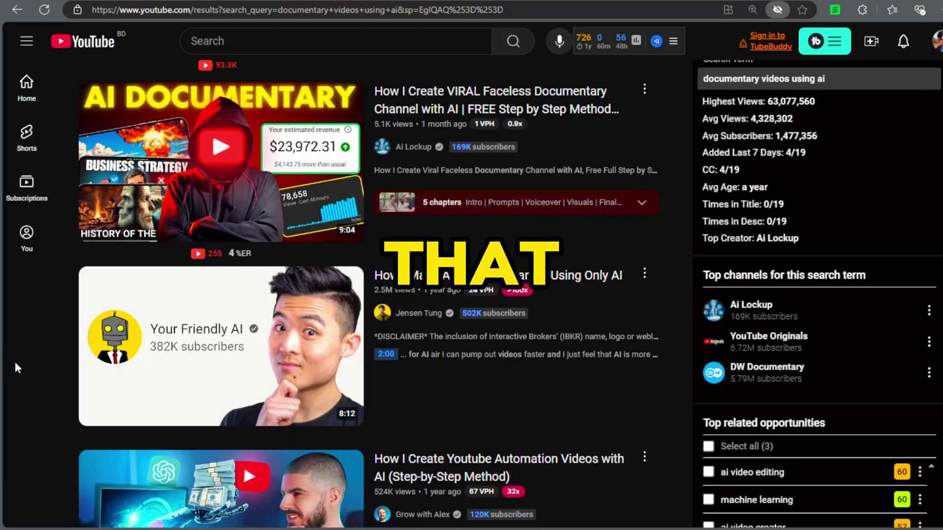
{"action": "scroll", "coordinate": [15, 362], "scroll_direction": "down", "scroll_amount": 18}
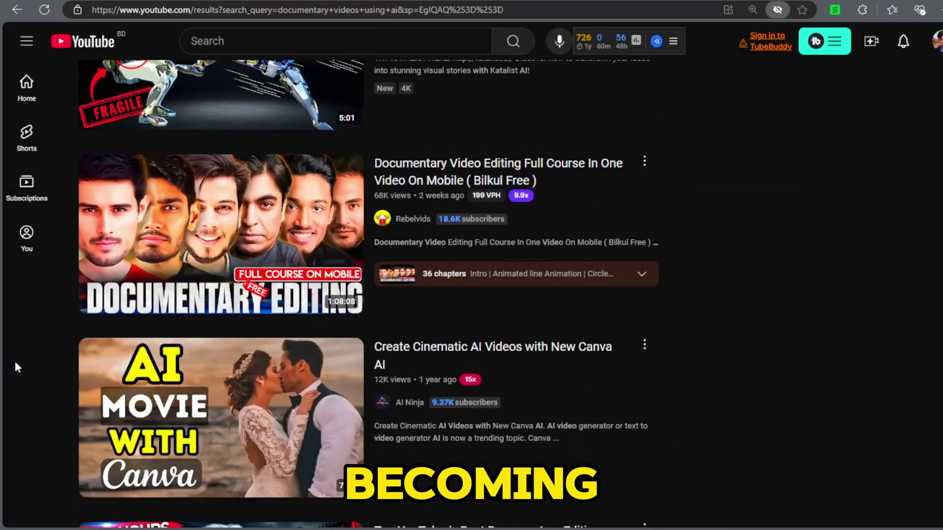
{"action": "scroll", "coordinate": [16, 368], "scroll_direction": "down", "scroll_amount": 19}
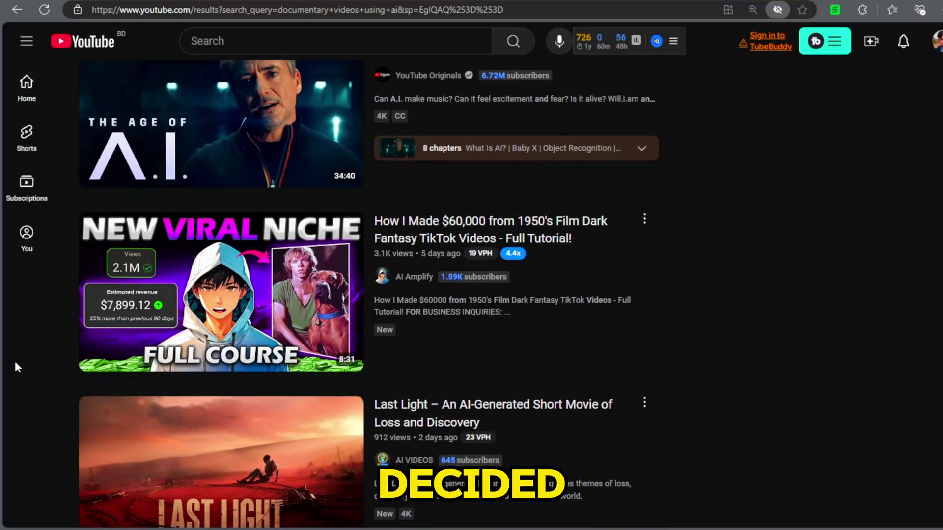
{"action": "scroll", "coordinate": [15, 365], "scroll_direction": "down", "scroll_amount": 13}
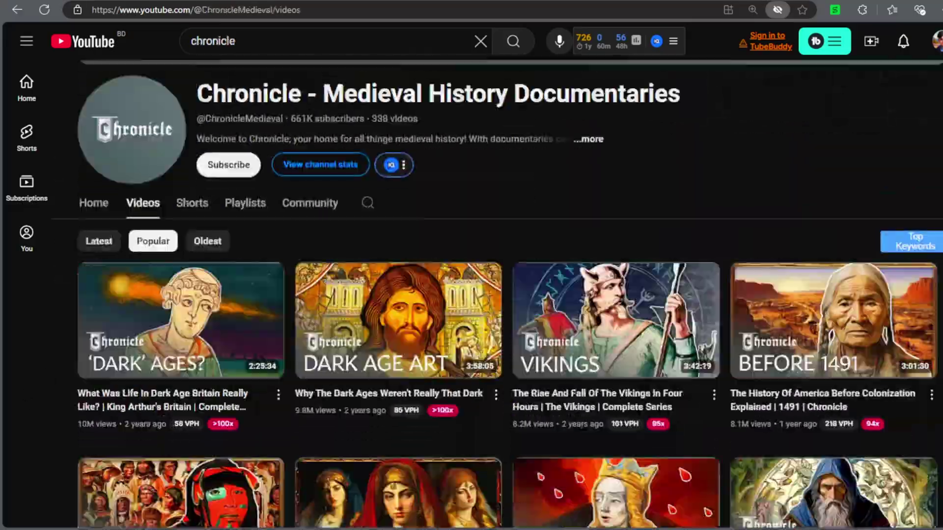
{"action": "scroll", "coordinate": [22, 380], "scroll_direction": "down", "scroll_amount": 15}
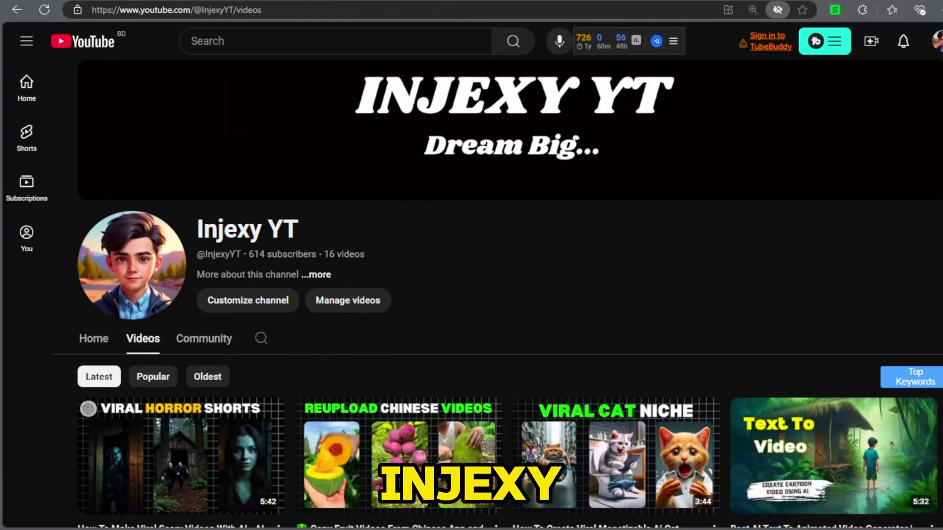
{"action": "scroll", "coordinate": [39, 428], "scroll_direction": "down", "scroll_amount": 10}
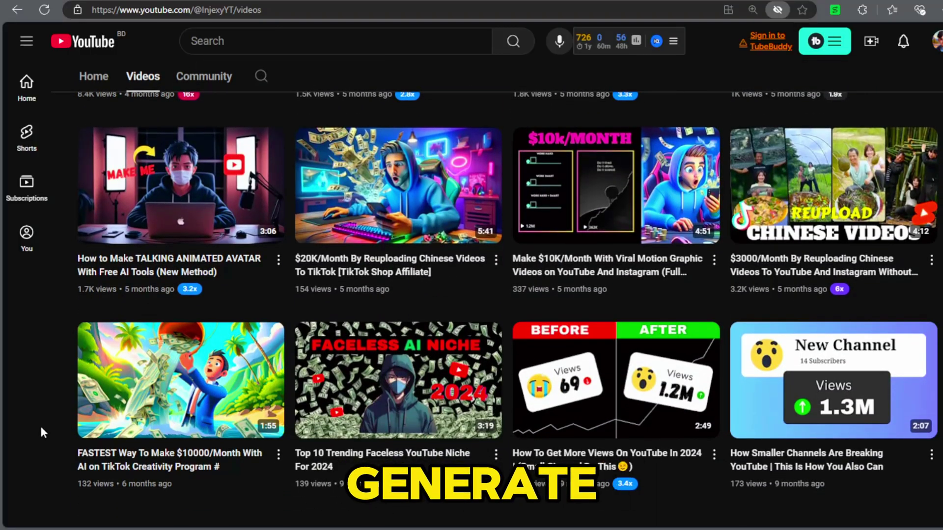
Create a new channel named NatureIsh from the account menu
{"action": "scroll", "coordinate": [42, 431], "scroll_direction": "up", "scroll_amount": 10}
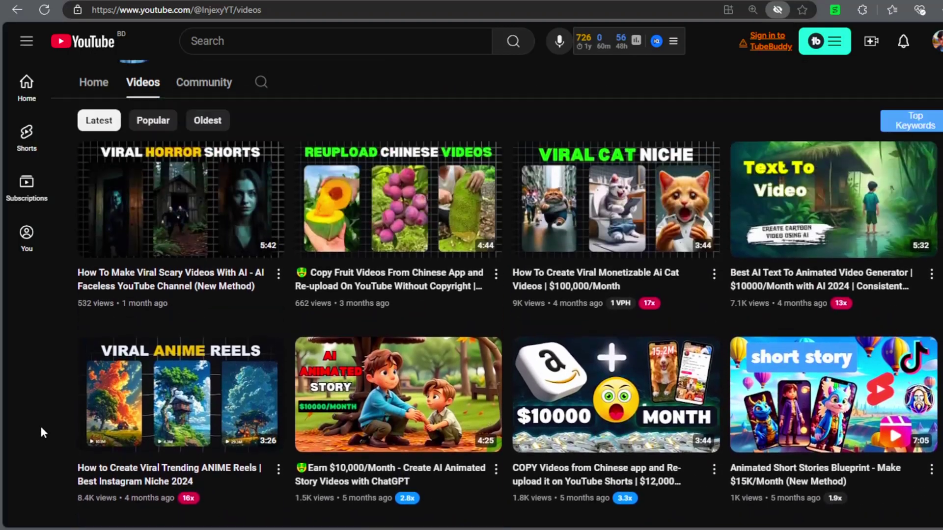
{"action": "scroll", "coordinate": [41, 431], "scroll_direction": "up", "scroll_amount": 3}
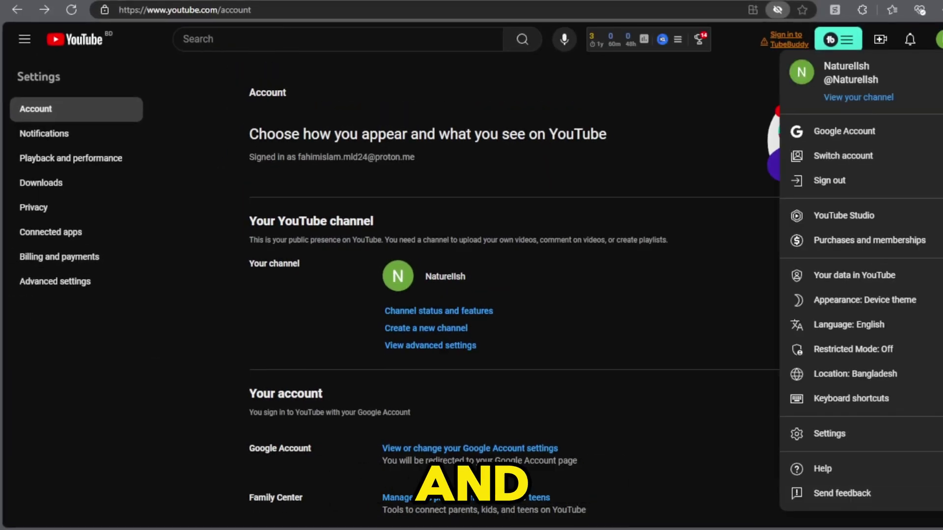
{"action": "left_click", "coordinate": [426, 327]}
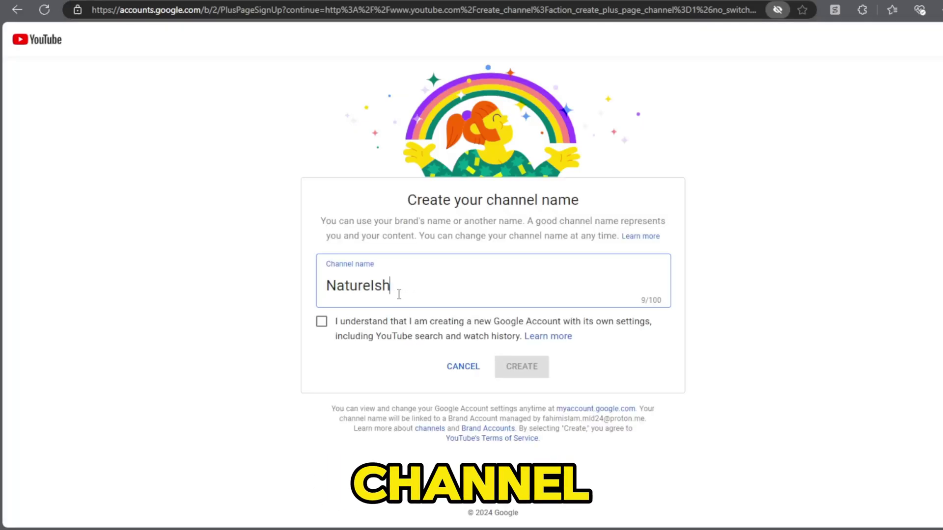
{"action": "left_click", "coordinate": [539, 373]}
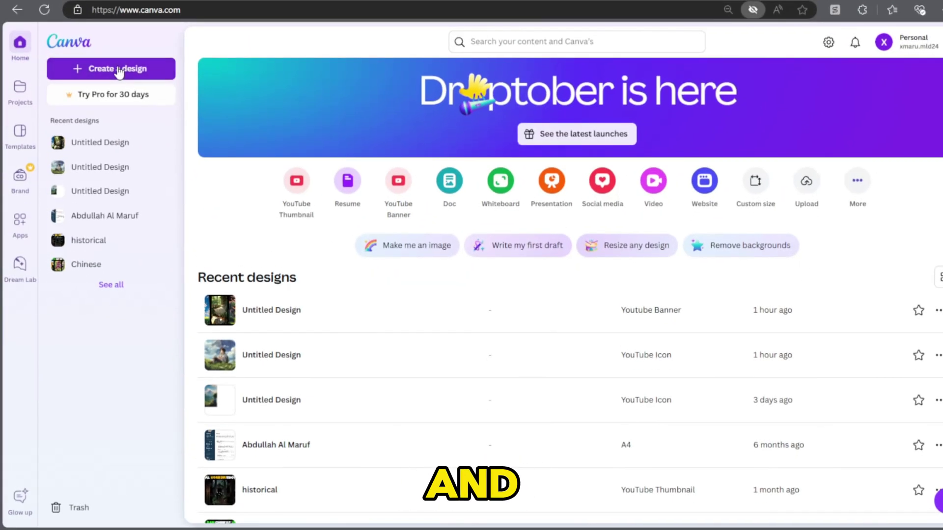
Create a blank YouTube channel logo design in Canva and download it as PNG
{"action": "left_click", "coordinate": [123, 31]}
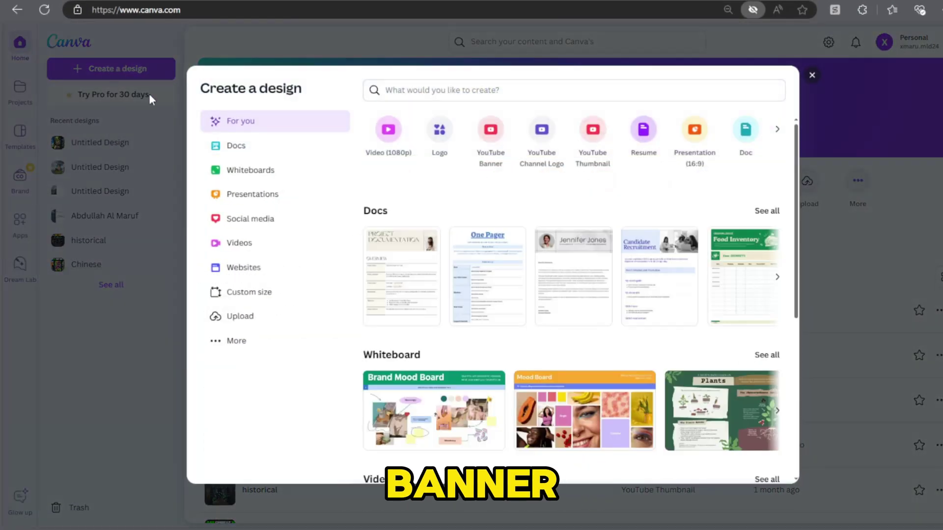
{"action": "left_click", "coordinate": [549, 138]}
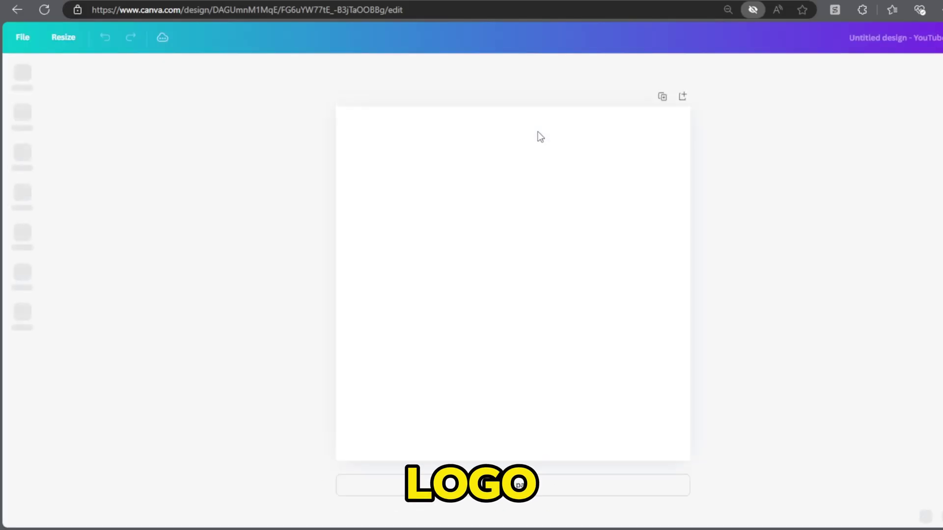
{"action": "scroll", "coordinate": [138, 361], "scroll_direction": "down", "scroll_amount": 10}
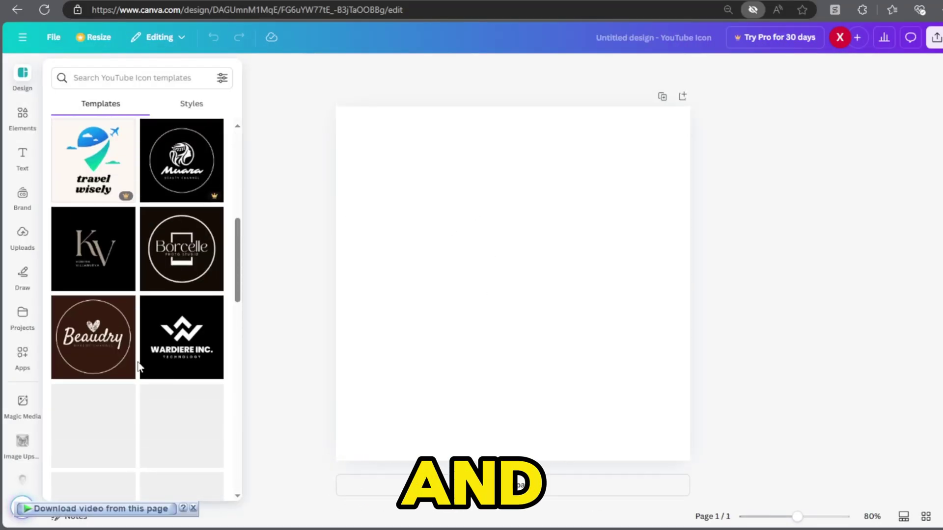
{"action": "scroll", "coordinate": [137, 362], "scroll_direction": "down", "scroll_amount": 5}
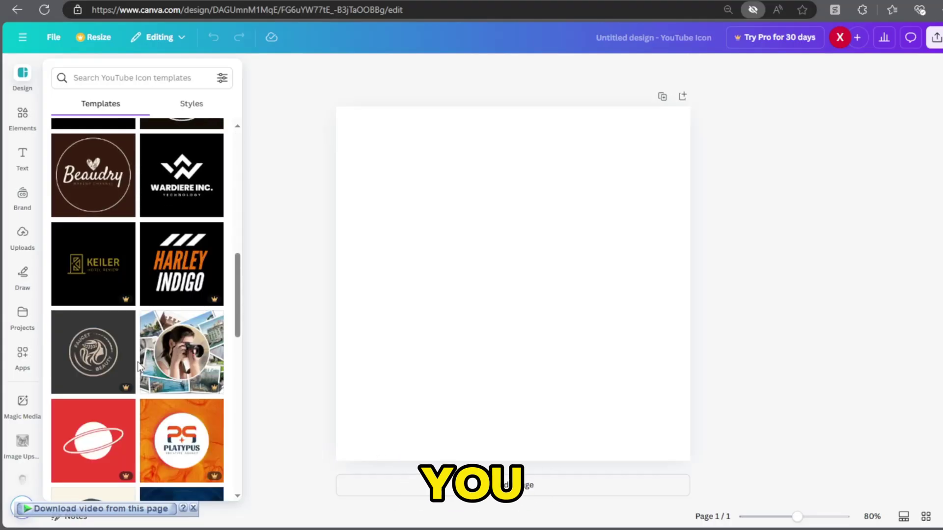
{"action": "scroll", "coordinate": [138, 361], "scroll_direction": "down", "scroll_amount": 5}
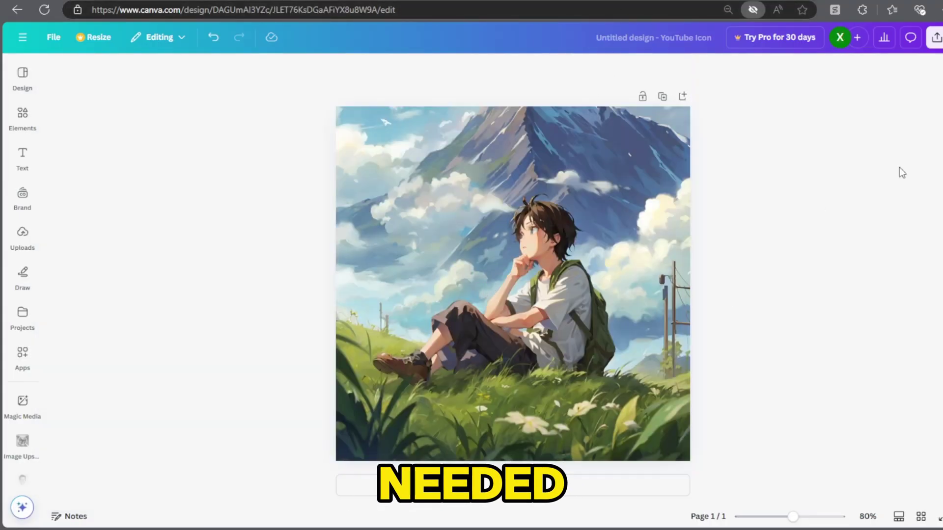
{"action": "left_click", "coordinate": [935, 38]}
{"action": "left_click", "coordinate": [814, 186]}
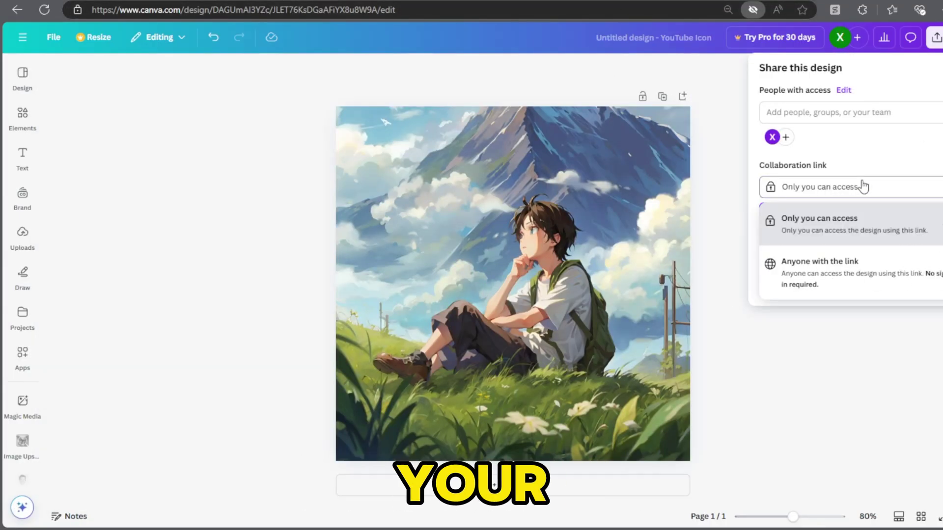
{"action": "left_click", "coordinate": [809, 218]}
{"action": "left_click", "coordinate": [783, 261]}
{"action": "left_click", "coordinate": [875, 127]}
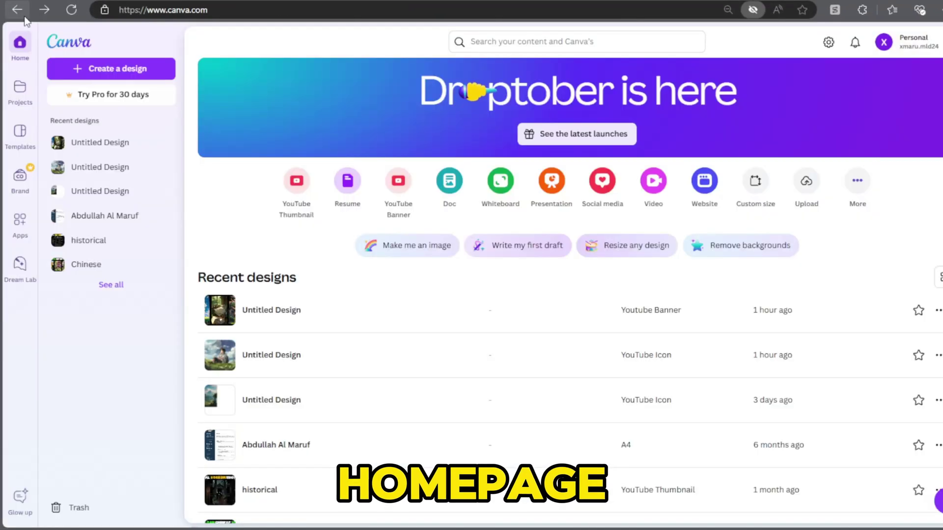
Create a blank YouTube banner design and download it as a PNG
{"action": "left_click", "coordinate": [111, 68]}
{"action": "left_click", "coordinate": [487, 143]}
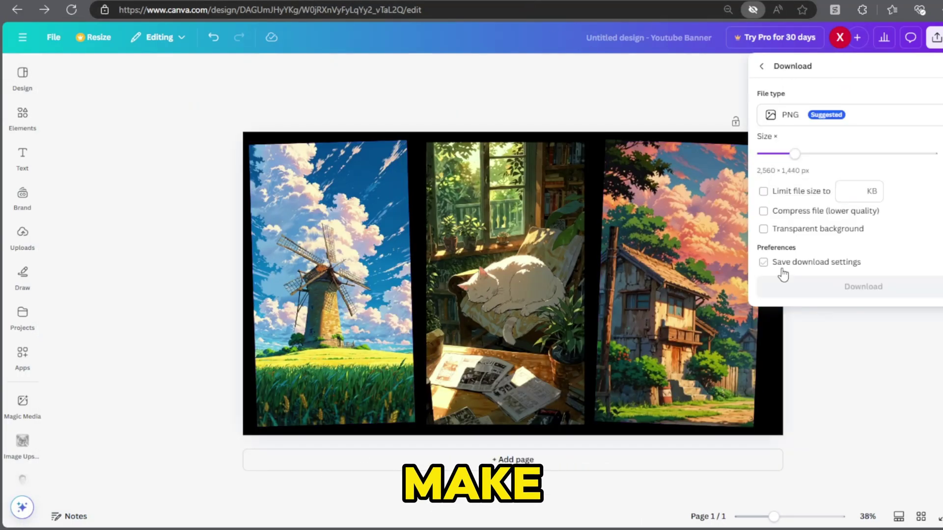
{"action": "left_click", "coordinate": [841, 114]}
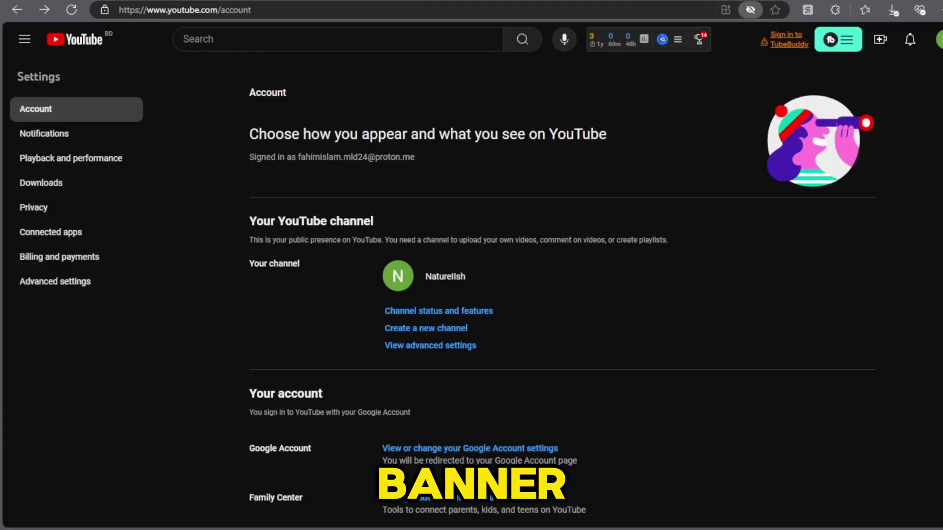
Open YouTube Studio and go to the channel's customization settings
{"action": "left_click", "coordinate": [879, 37]}
{"action": "left_click", "coordinate": [830, 215]}
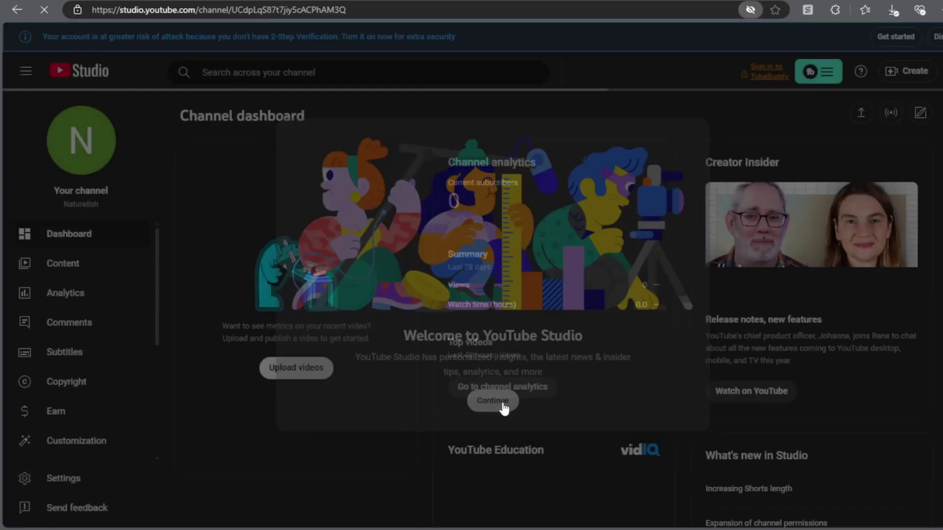
{"action": "left_click", "coordinate": [488, 400]}
{"action": "scroll", "coordinate": [87, 390], "scroll_direction": "down", "scroll_amount": 5}
{"action": "scroll", "coordinate": [87, 344], "scroll_direction": "up", "scroll_amount": 5}
{"action": "left_click", "coordinate": [106, 155]}
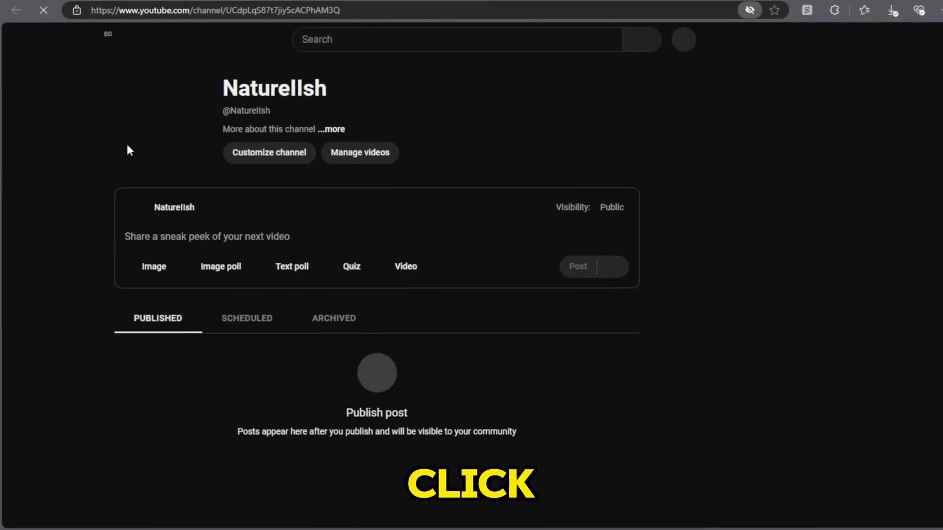
{"action": "left_click", "coordinate": [299, 150]}
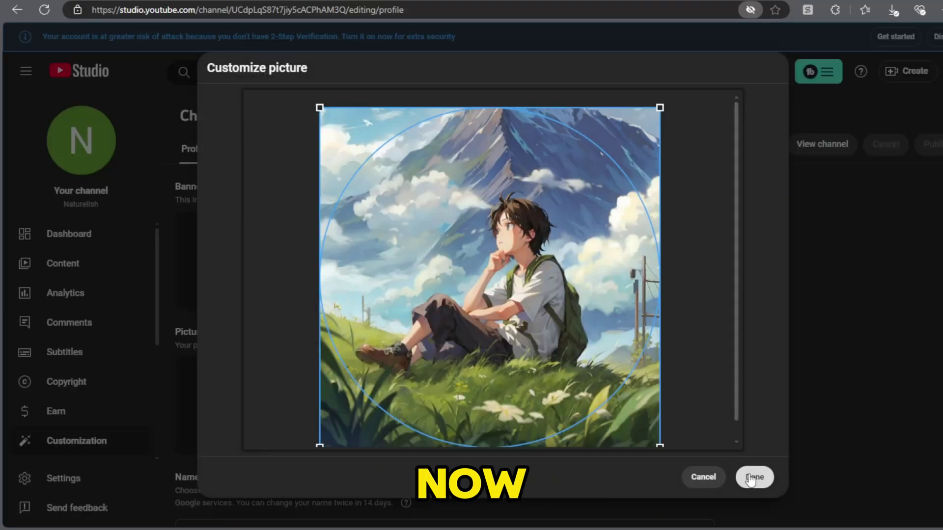
Set the anime image as profile picture and apply the new channel banner
{"action": "left_click", "coordinate": [752, 476]}
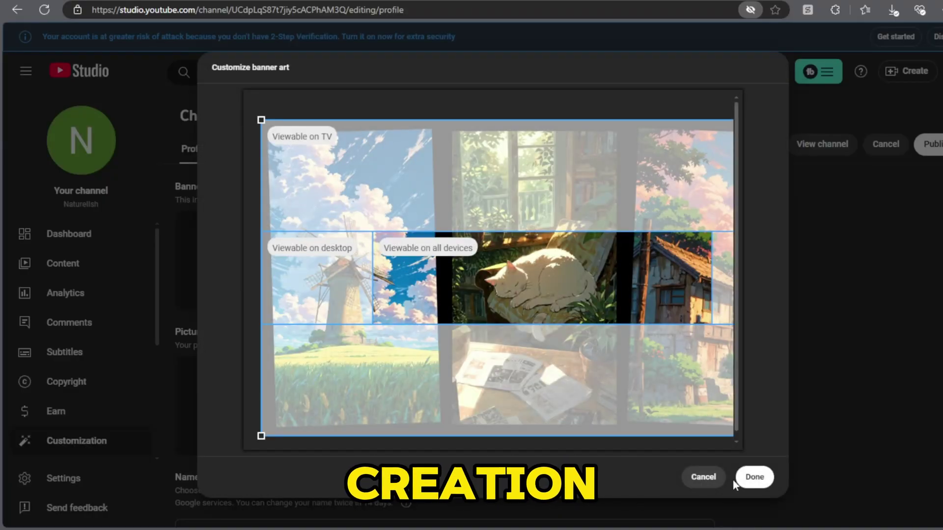
{"action": "left_click", "coordinate": [749, 477]}
{"action": "scroll", "coordinate": [477, 325], "scroll_direction": "down", "scroll_amount": 5}
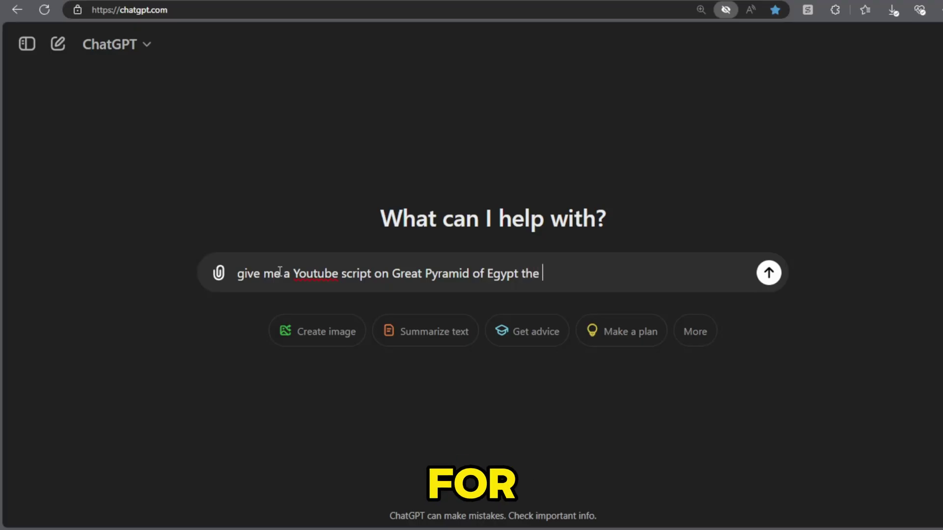
Send the simple, engaging documentary-style Great Pyramid script prompt, review the reply, and start a script-only follow-up
{"action": "type", "text": "of the script"}
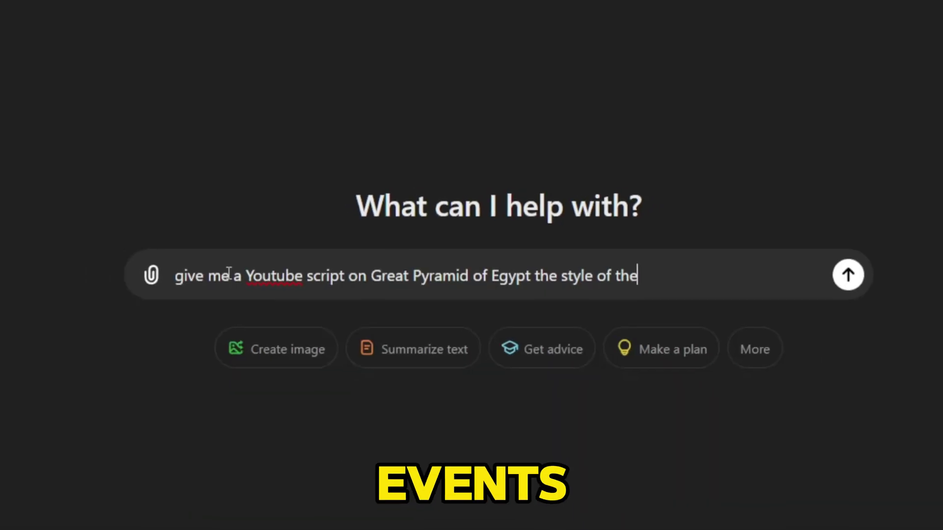
{"action": "type", "text": " will be for d"}
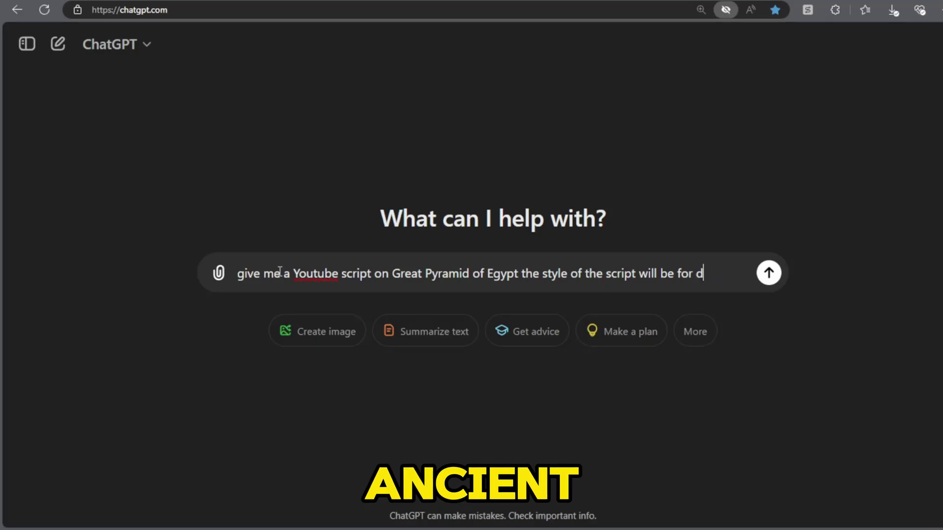
{"action": "type", "text": "ocumentation type, in simple words,"}
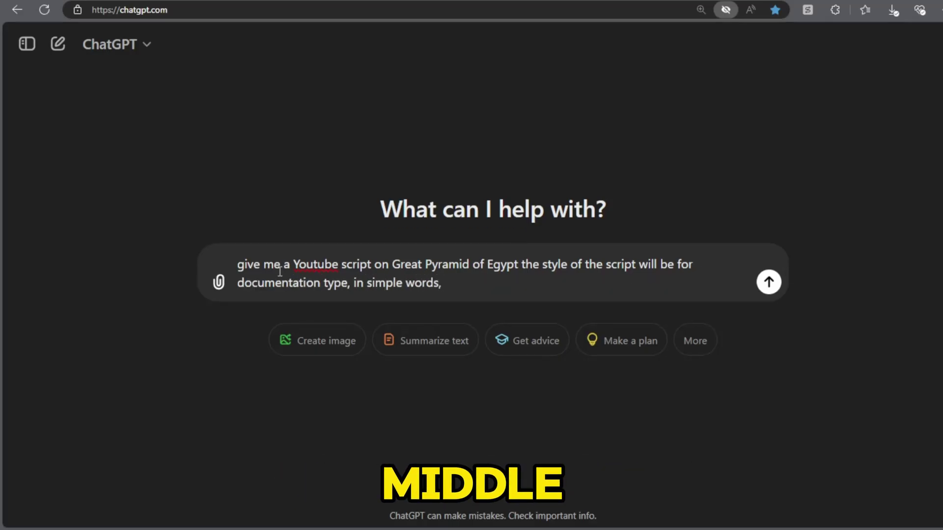
{"action": "type", "text": " engaging tone"}
{"action": "key", "text": "Return"}
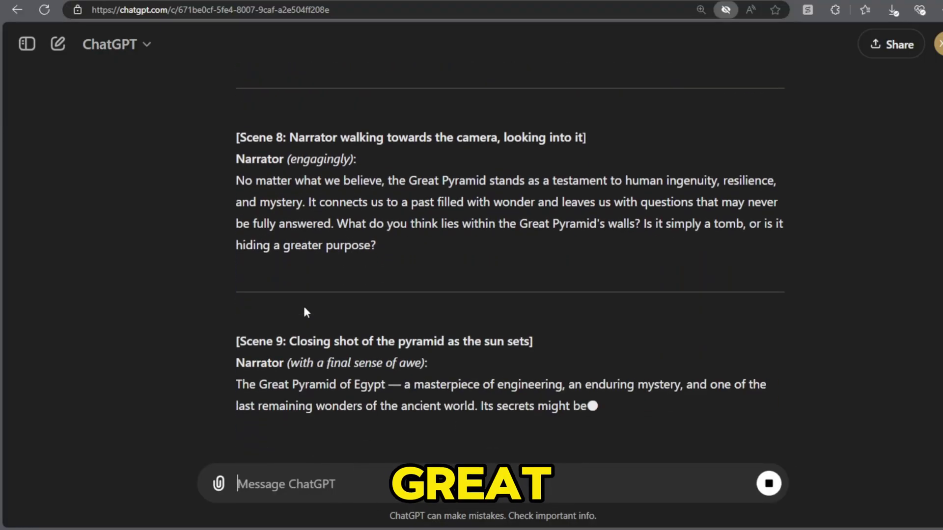
{"action": "scroll", "coordinate": [309, 339], "scroll_direction": "up", "scroll_amount": 15}
{"action": "scroll", "coordinate": [310, 342], "scroll_direction": "down", "scroll_amount": 15}
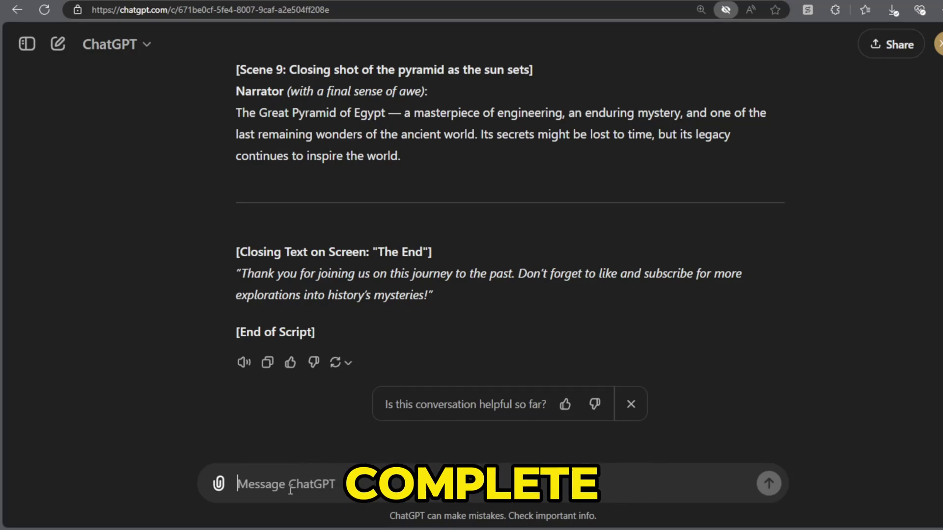
{"action": "type", "text": "give me the script on"}
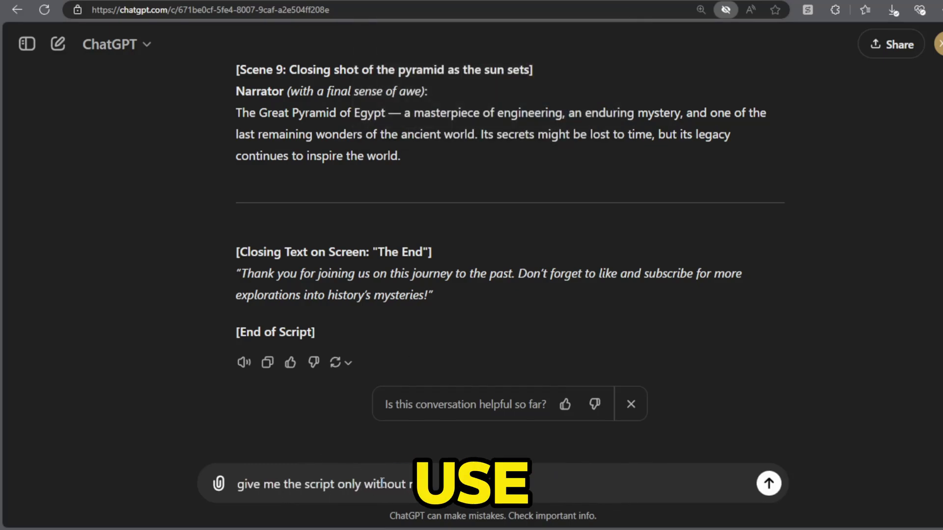
{"action": "type", "text": "ly without narrator and give me only the script line by line with para"}
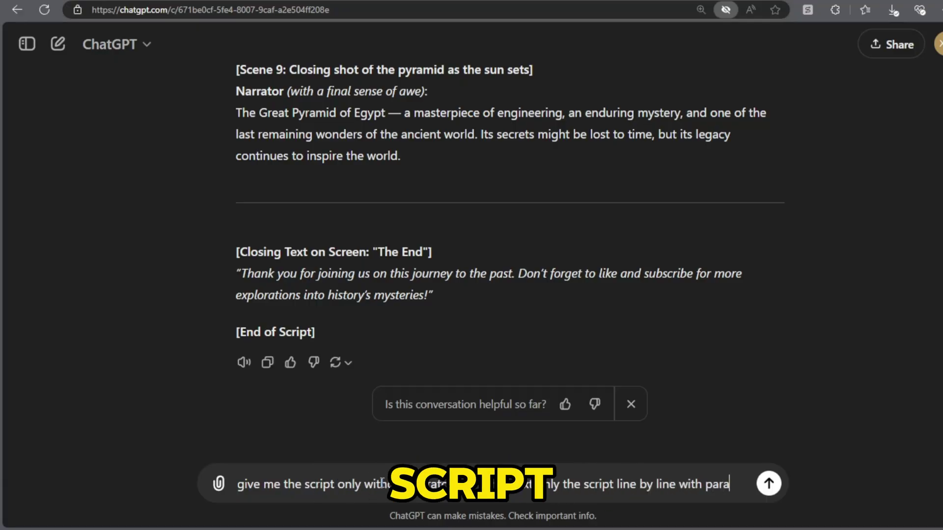
{"action": "type", "text": " bw"}
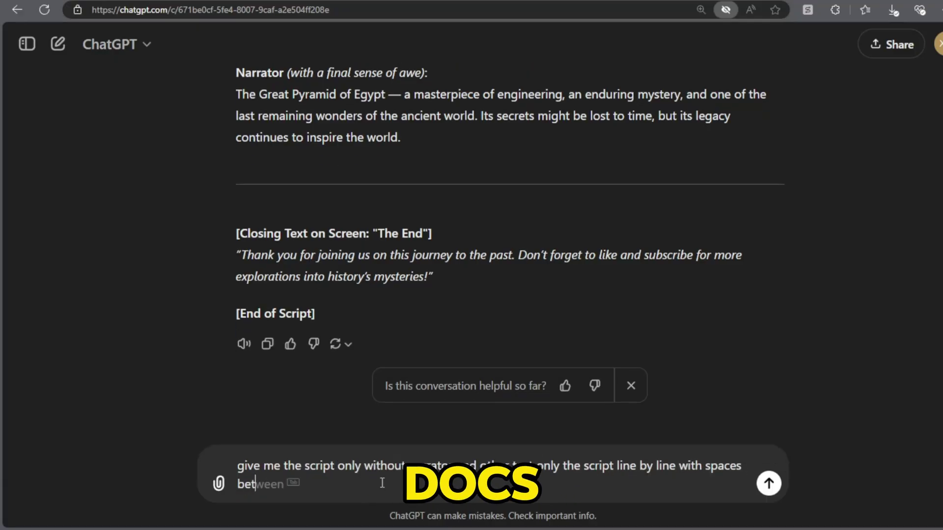
Send the follow-up asking for narration lines only, spaced by paragraph
{"action": "key", "text": "Return"}
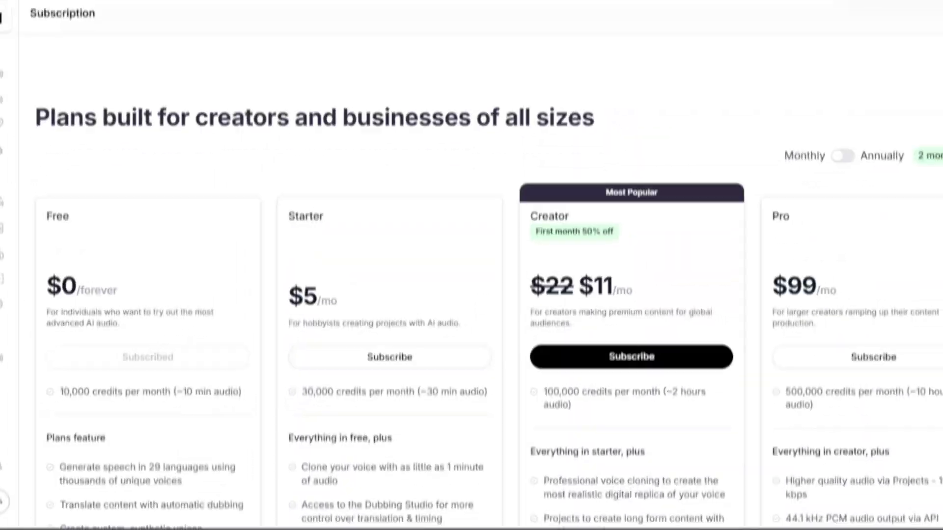
Browse the voice service plans and preview the Adam voice from My Voices
{"action": "scroll", "coordinate": [294, 286], "scroll_direction": "down", "scroll_amount": 3}
{"action": "scroll", "coordinate": [295, 287], "scroll_direction": "up", "scroll_amount": 1}
{"action": "left_click_drag", "start_coordinate": [527, 175], "coordinate": [593, 175]}
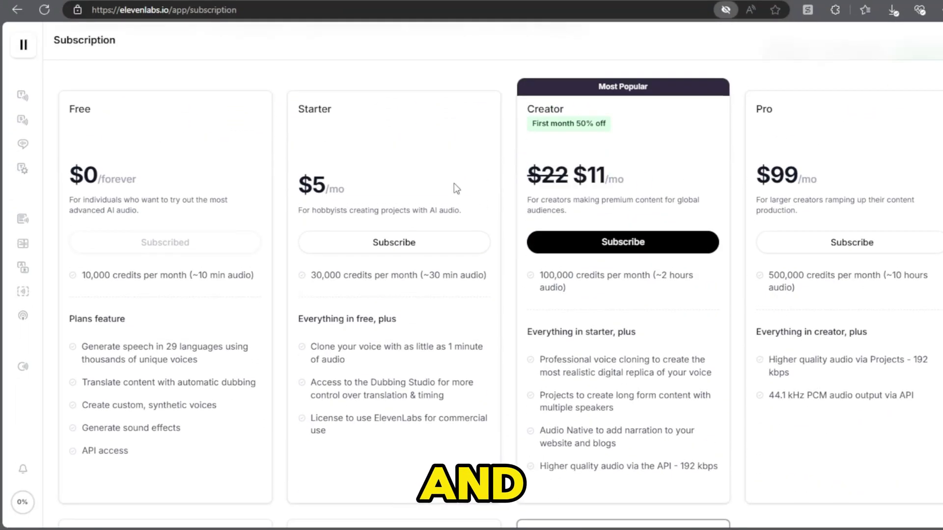
{"action": "scroll", "coordinate": [290, 251], "scroll_direction": "down", "scroll_amount": 5}
{"action": "scroll", "coordinate": [290, 255], "scroll_direction": "up", "scroll_amount": 5}
{"action": "mouse_move", "coordinate": [15, 65]}
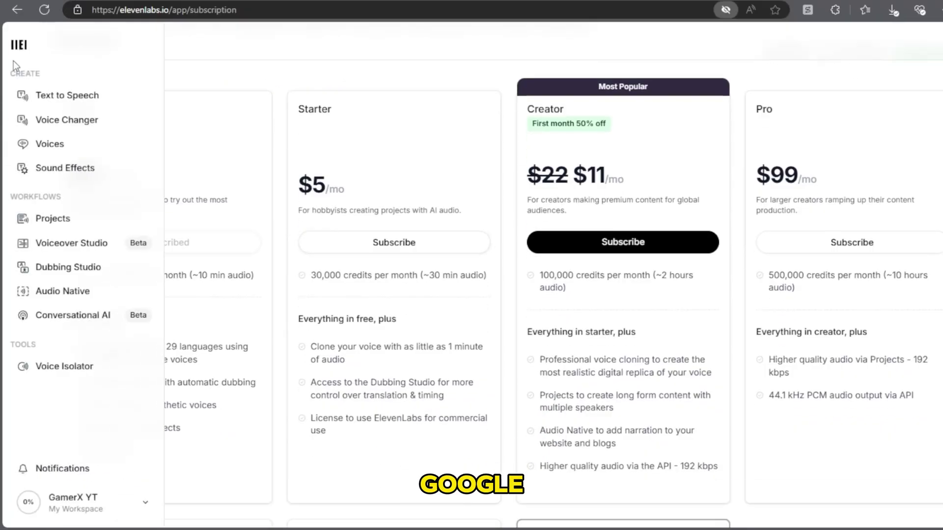
{"action": "left_click", "coordinate": [79, 143]}
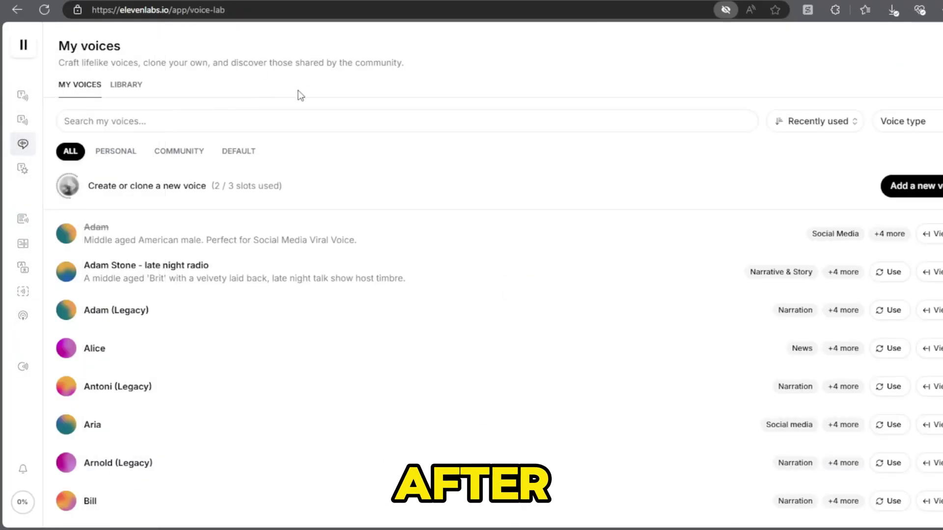
{"action": "type", "text": "adam"}
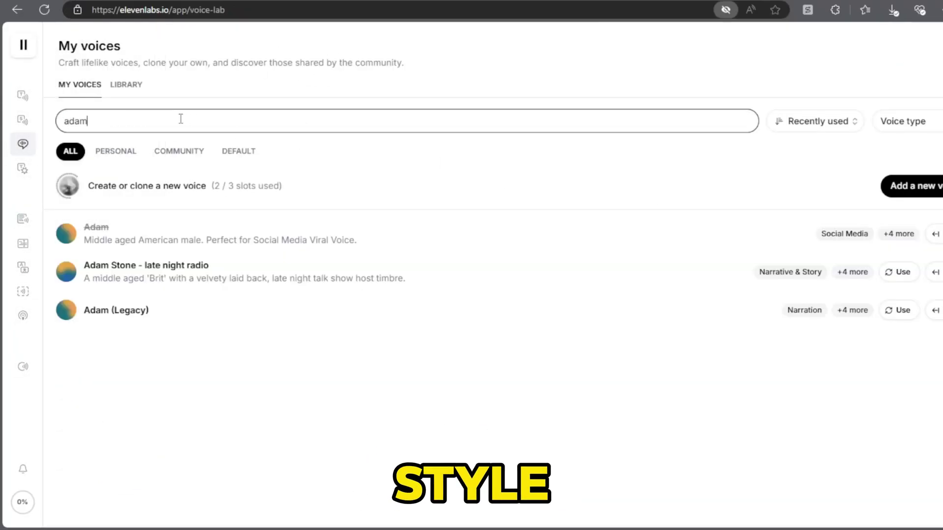
{"action": "left_click", "coordinate": [65, 234]}
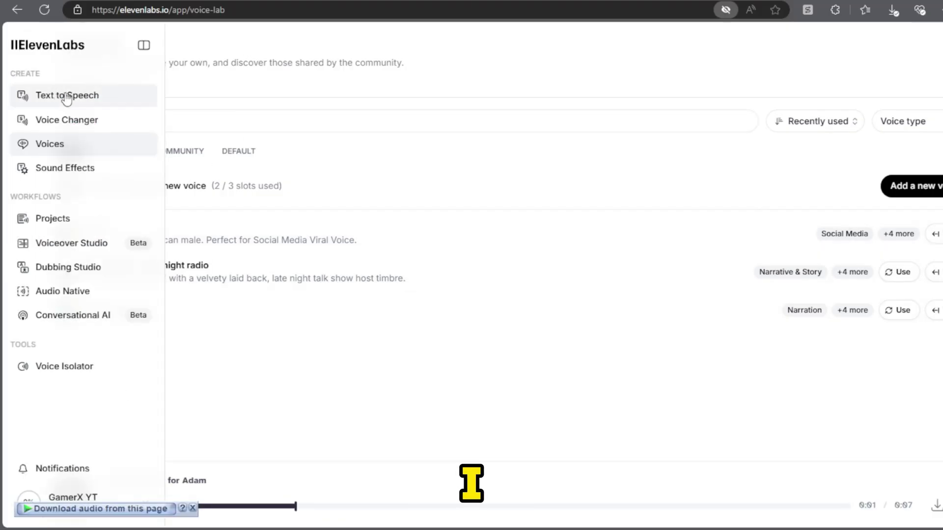
Paste the Great Pyramid script into ElevenLabs text-to-speech and generate the voiceover
{"action": "left_click", "coordinate": [30, 95]}
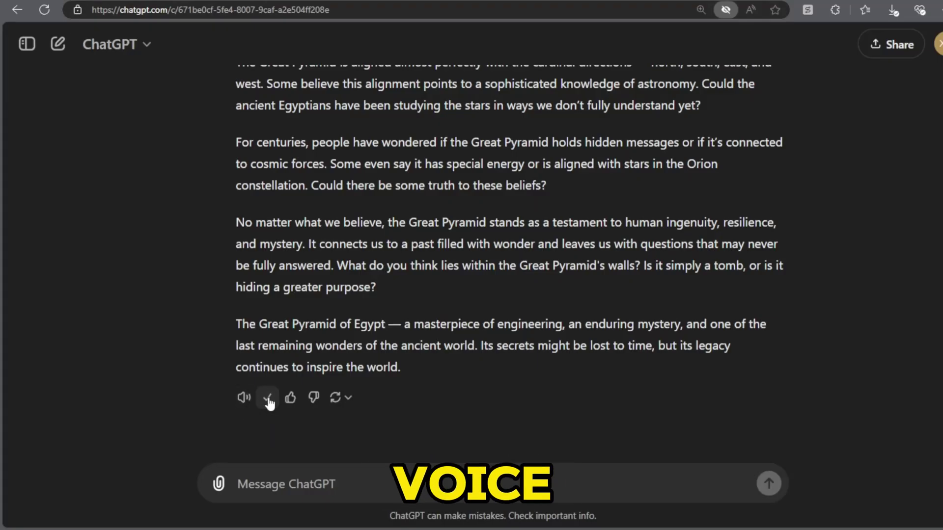
{"action": "scroll", "coordinate": [269, 402], "scroll_direction": "up", "scroll_amount": 10}
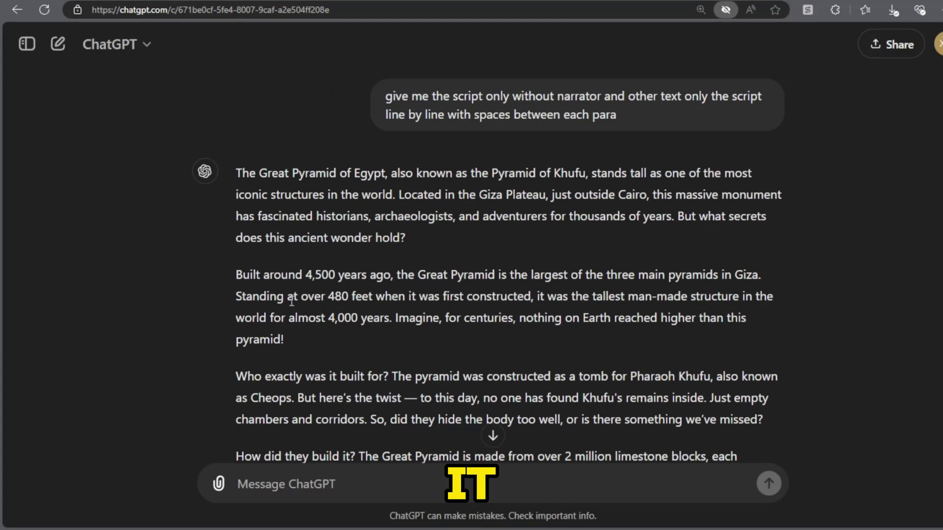
{"action": "left_click_drag", "start_coordinate": [236, 168], "coordinate": [385, 346]}
{"action": "scroll", "coordinate": [405, 355], "scroll_direction": "down", "scroll_amount": 10}
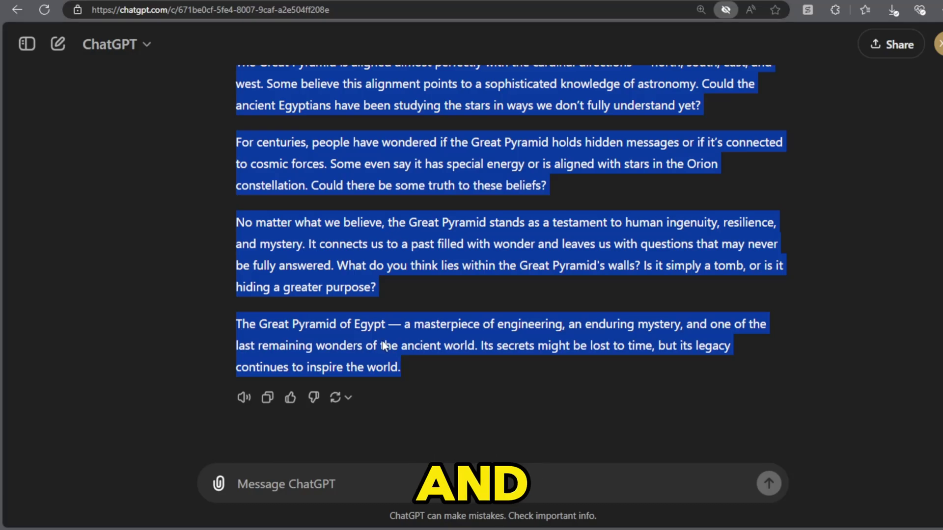
{"action": "left_click", "coordinate": [352, 148]}
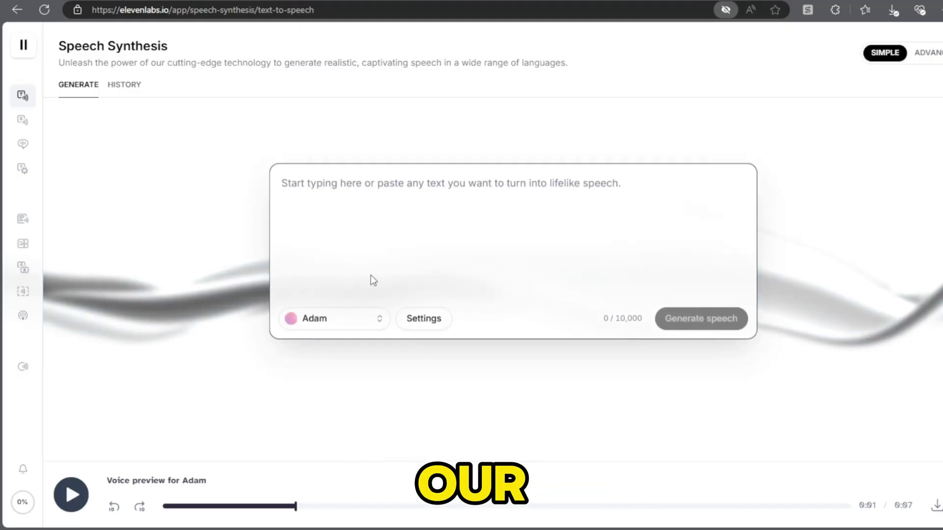
{"action": "left_click", "coordinate": [373, 280]}
{"action": "key", "text": "ctrl+v"}
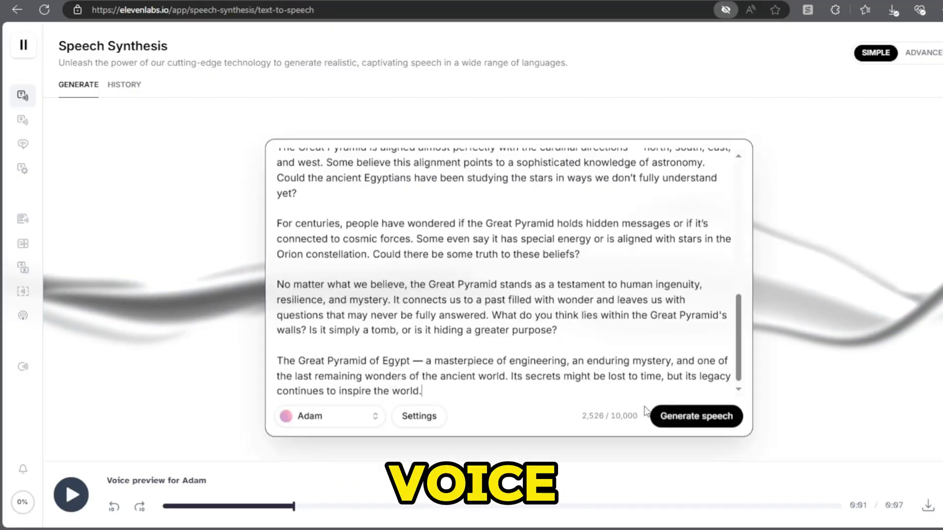
{"action": "left_click", "coordinate": [692, 417]}
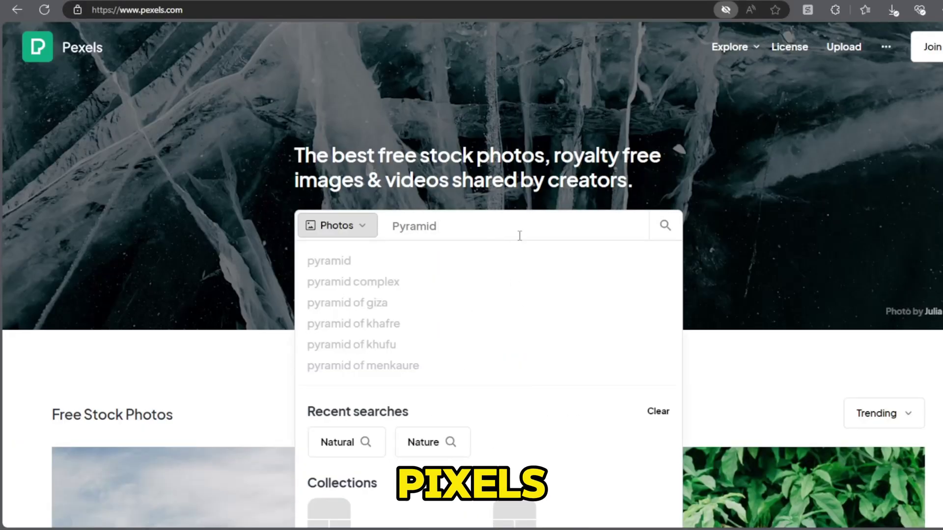
Search Pixabay for Pyramid and show the video results
{"action": "key", "text": "Return"}
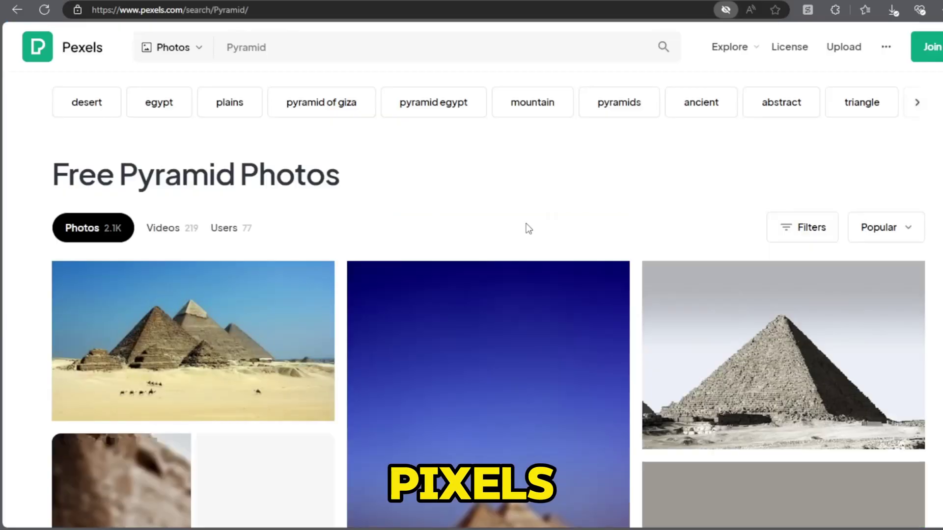
{"action": "left_click", "coordinate": [172, 227]}
{"action": "scroll", "coordinate": [6, 290], "scroll_direction": "down", "scroll_amount": 4}
{"action": "scroll", "coordinate": [5, 287], "scroll_direction": "down", "scroll_amount": 10}
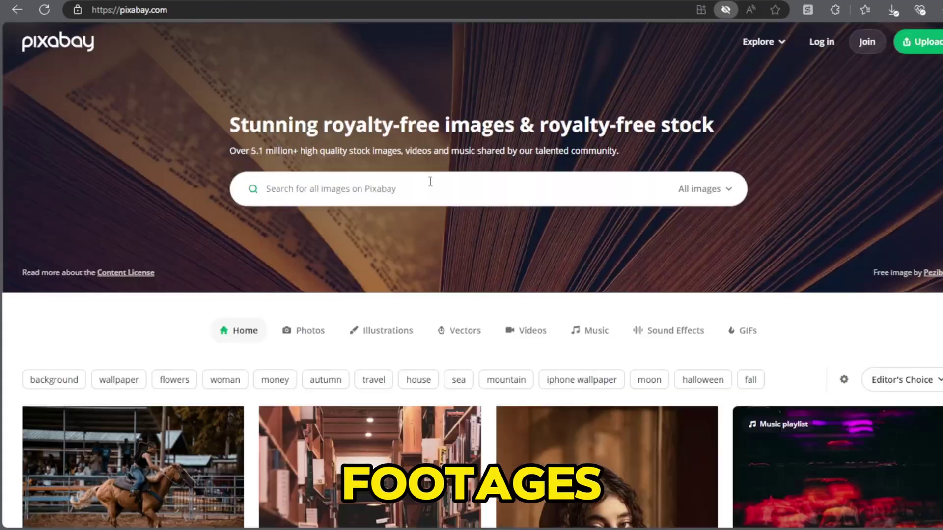
Run a Pyramid video search on Pixabay and browse the resulting clips
{"action": "left_click", "coordinate": [432, 180]}
{"action": "type", "text": "Pyramid"}
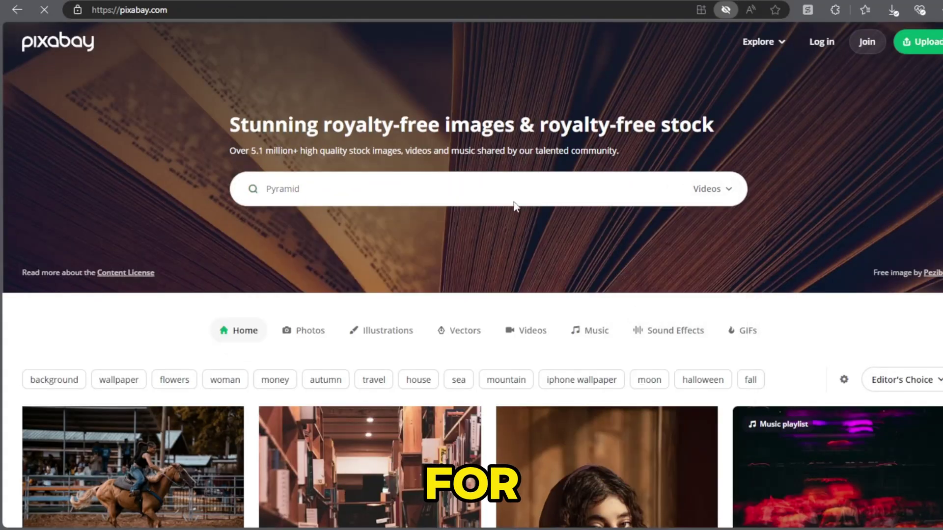
{"action": "key", "text": "Return"}
{"action": "scroll", "coordinate": [684, 123], "scroll_direction": "down", "scroll_amount": 4}
{"action": "scroll", "coordinate": [207, 322], "scroll_direction": "down", "scroll_amount": 6}
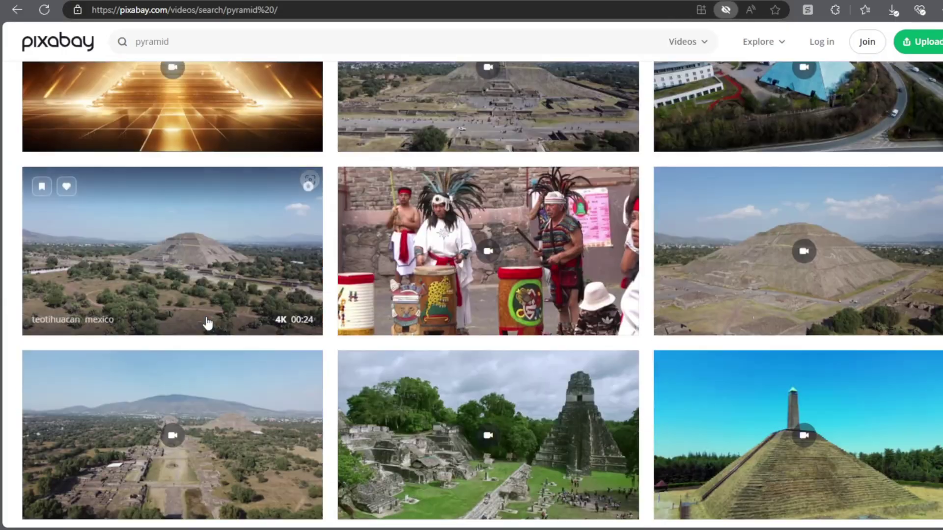
{"action": "scroll", "coordinate": [223, 338], "scroll_direction": "up", "scroll_amount": 7}
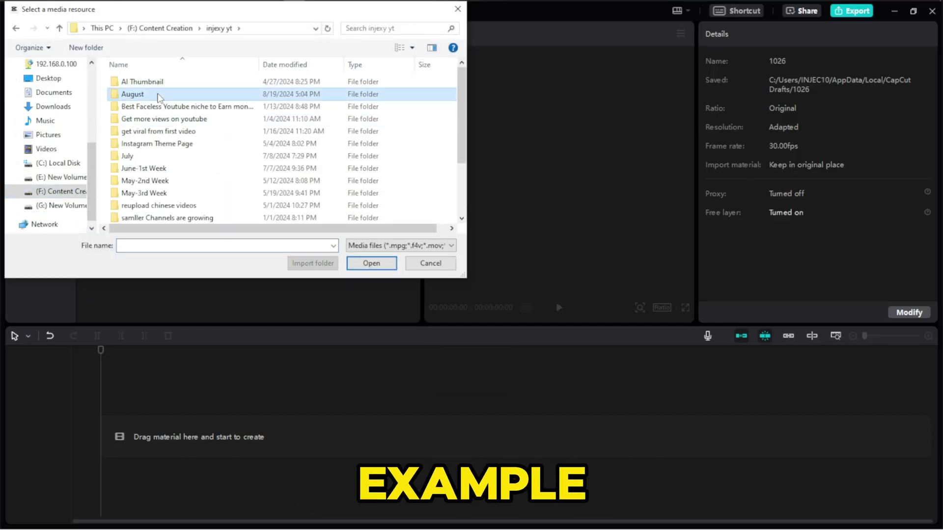
Import all pyramid clips and images from the documentary folder into CapCut
{"action": "double_click", "coordinate": [158, 94]}
{"action": "double_click", "coordinate": [147, 80]}
{"action": "key", "text": "ctrl+a"}
Add the voiceover and first pyramid clips, delete a short clip, and disable main-track gap closing
{"action": "scroll", "coordinate": [388, 171], "scroll_direction": "down", "scroll_amount": 2}
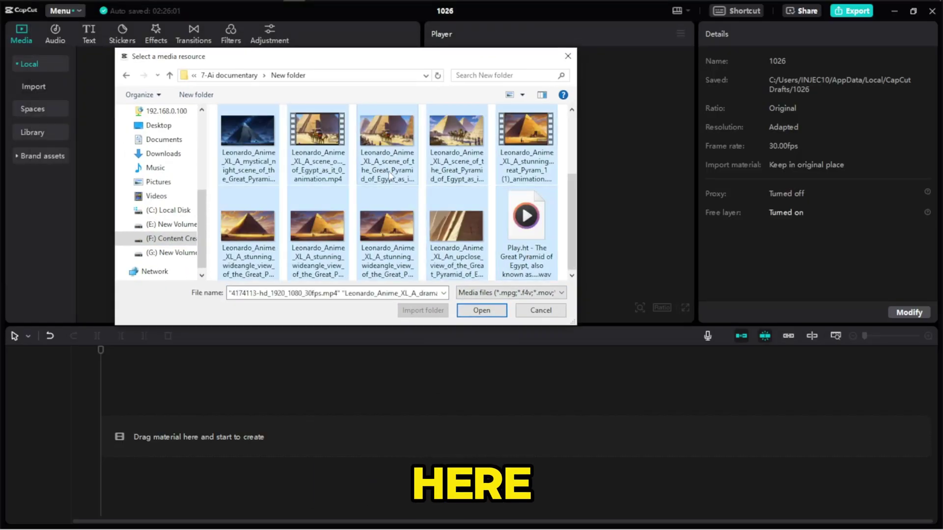
{"action": "left_click", "coordinate": [489, 310]}
{"action": "left_click", "coordinate": [307, 296]}
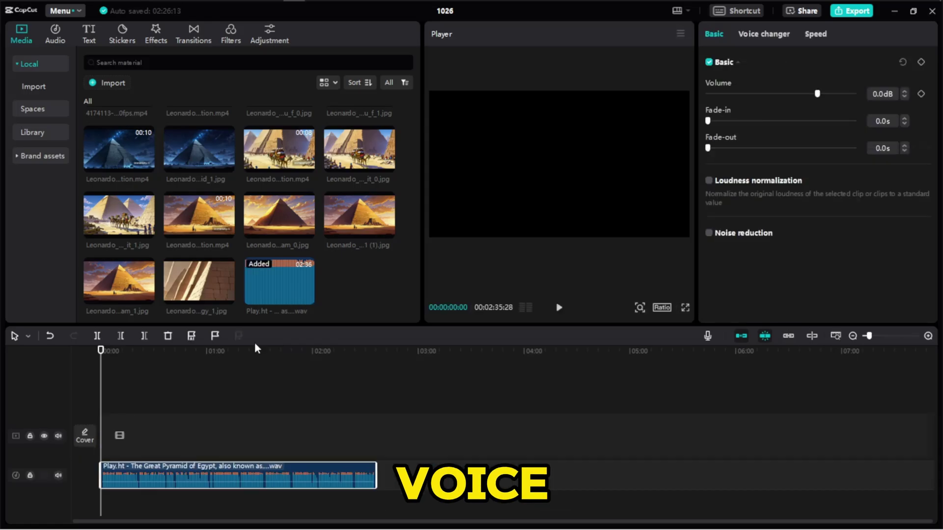
{"action": "scroll", "coordinate": [113, 265], "scroll_direction": "down", "scroll_amount": 1}
{"action": "left_click", "coordinate": [146, 296]}
{"action": "left_click", "coordinate": [227, 230]}
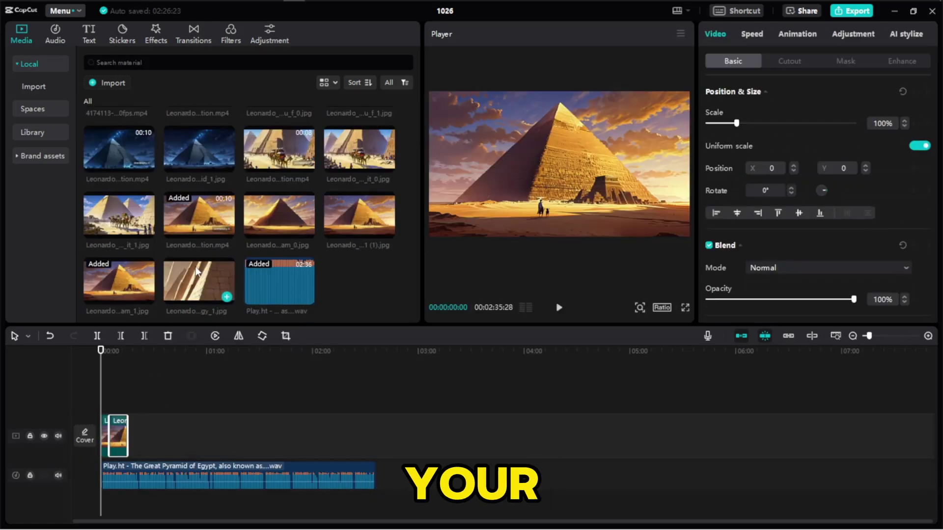
{"action": "key", "text": "Delete"}
{"action": "left_click", "coordinate": [741, 335]}
{"action": "scroll", "coordinate": [283, 220], "scroll_direction": "up", "scroll_amount": 1}
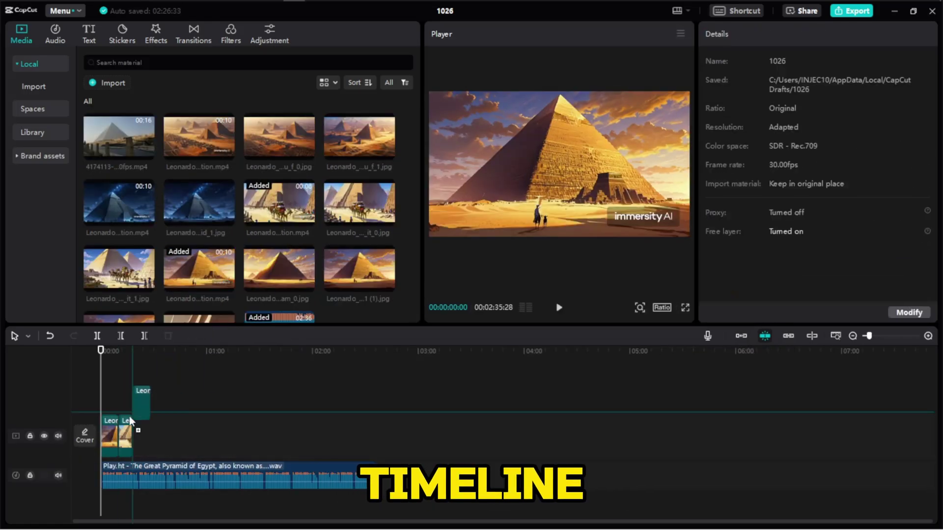
Append the remaining pyramid clips end to end on the main track
{"action": "left_click_drag", "start_coordinate": [130, 421], "coordinate": [147, 432]}
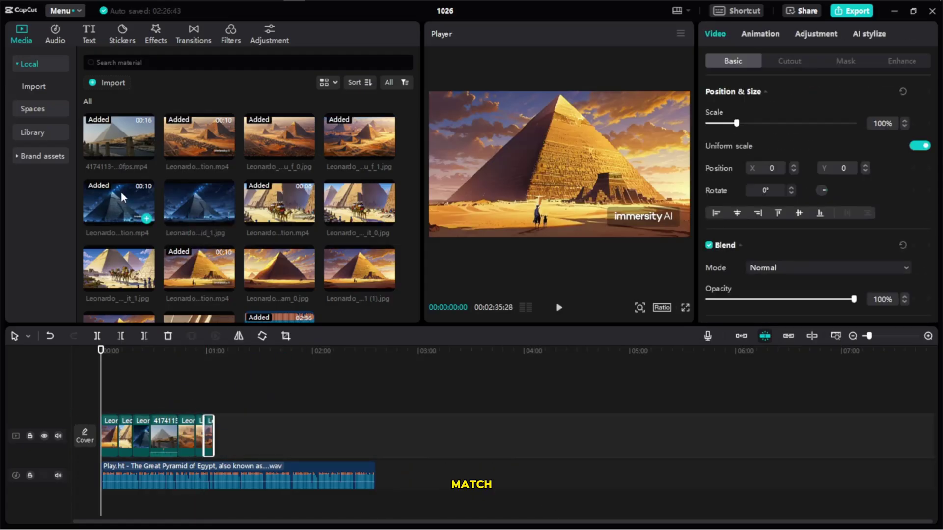
{"action": "left_click_drag", "start_coordinate": [123, 197], "coordinate": [254, 442]}
{"action": "left_click_drag", "start_coordinate": [308, 282], "coordinate": [254, 437]}
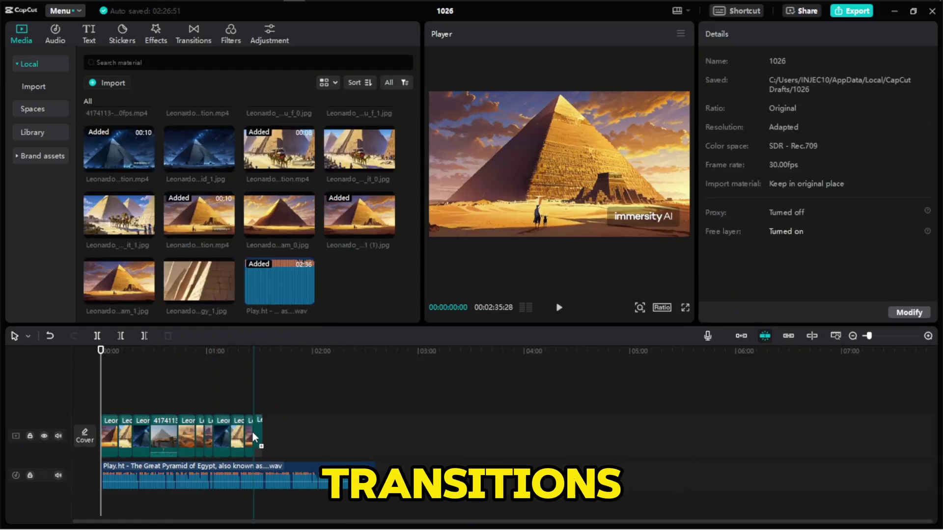
{"action": "left_click_drag", "start_coordinate": [279, 392], "coordinate": [317, 442]}
{"action": "scroll", "coordinate": [225, 149], "scroll_direction": "up", "scroll_amount": 1}
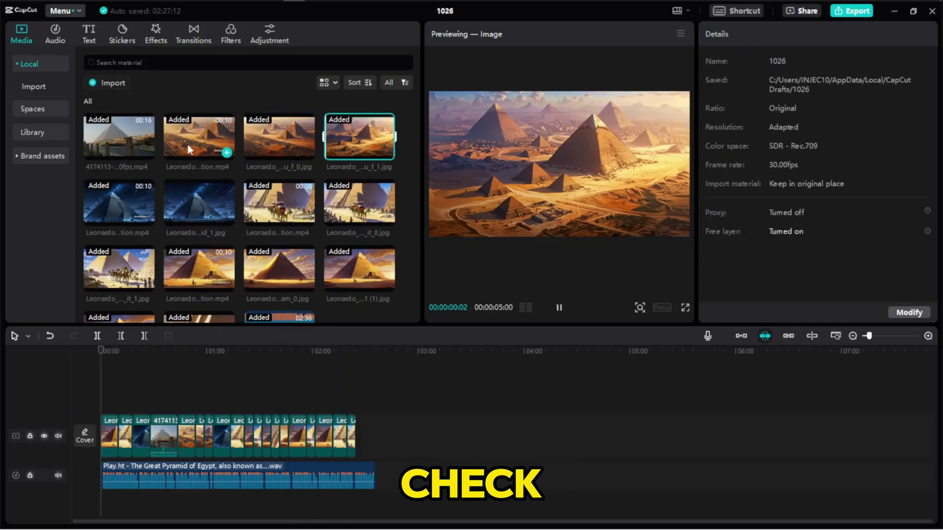
{"action": "left_click_drag", "start_coordinate": [225, 149], "coordinate": [376, 436]}
{"action": "scroll", "coordinate": [271, 446], "scroll_direction": "up", "scroll_amount": 2}
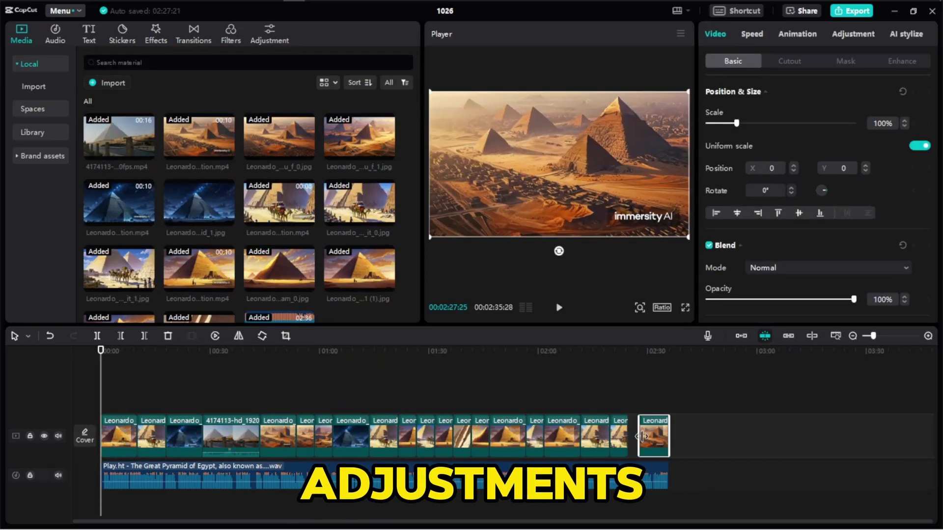
Give the first clips on the main track In animation presets
{"action": "scroll", "coordinate": [709, 463], "scroll_direction": "down", "scroll_amount": 1}
{"action": "left_click", "coordinate": [115, 434]}
{"action": "left_click", "coordinate": [797, 33]}
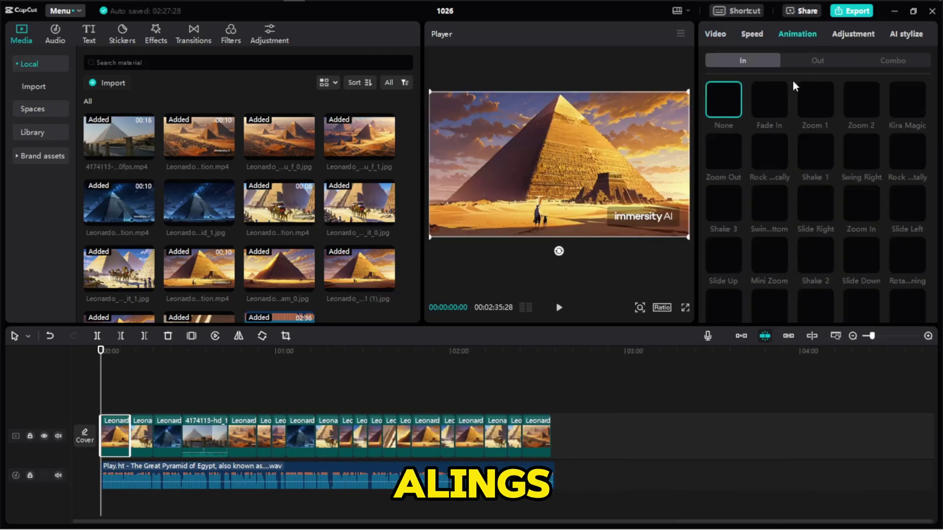
{"action": "left_click", "coordinate": [861, 152]}
{"action": "left_click", "coordinate": [167, 439]}
{"action": "left_click", "coordinate": [861, 152]}
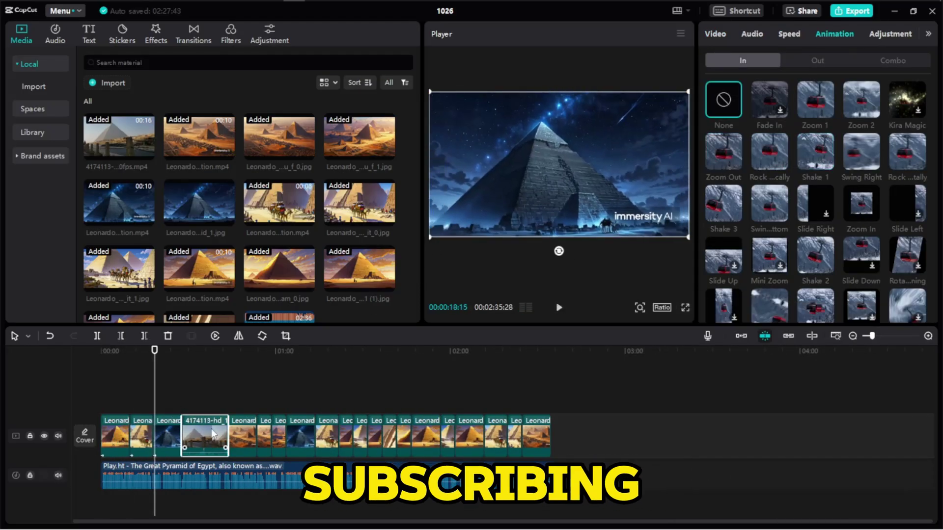
{"action": "left_click", "coordinate": [204, 438]}
{"action": "left_click", "coordinate": [861, 152]}
{"action": "left_click", "coordinate": [243, 439]}
{"action": "left_click", "coordinate": [861, 152]}
Apply In animations to the remaining clips and return the playhead to the start
{"action": "left_click", "coordinate": [264, 438]}
{"action": "left_click", "coordinate": [854, 161]}
{"action": "left_click", "coordinate": [280, 438]}
{"action": "left_click", "coordinate": [854, 161]}
{"action": "left_click", "coordinate": [302, 439]}
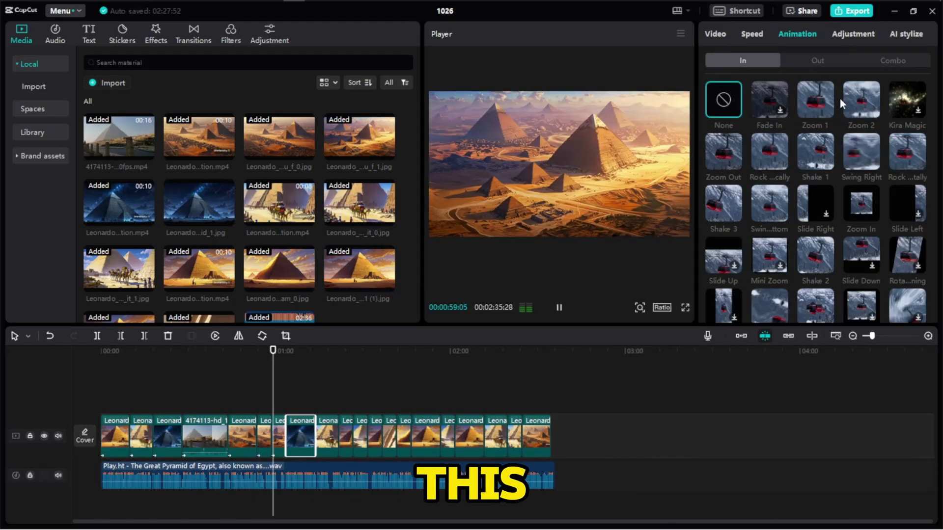
{"action": "left_click", "coordinate": [854, 161]}
{"action": "left_click", "coordinate": [328, 438]}
{"action": "left_click", "coordinate": [854, 161]}
{"action": "left_click_drag", "start_coordinate": [349, 391], "coordinate": [548, 462]}
{"action": "left_click", "coordinate": [446, 388]}
{"action": "left_click", "coordinate": [100, 350]}
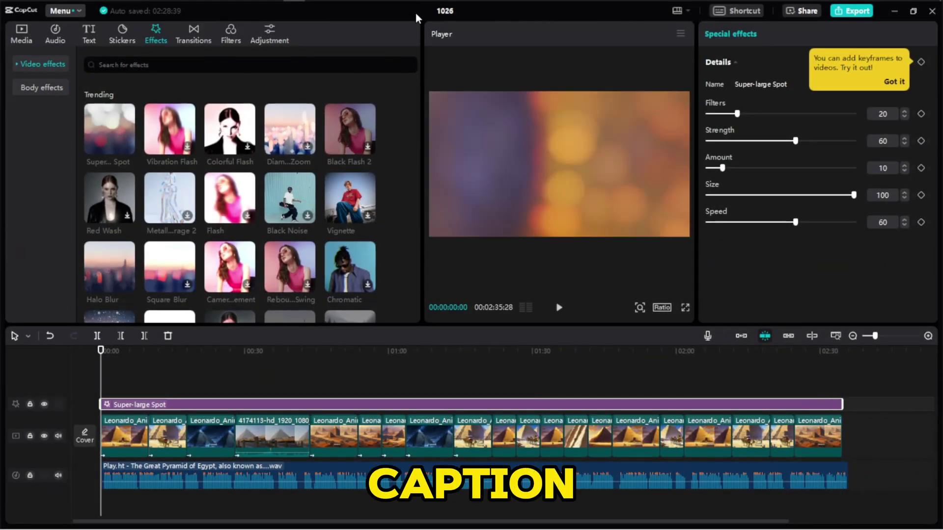
Generate auto captions from the voiceover onto a text track
{"action": "left_click", "coordinate": [89, 34]}
{"action": "left_click", "coordinate": [53, 177]}
{"action": "left_click", "coordinate": [250, 246]}
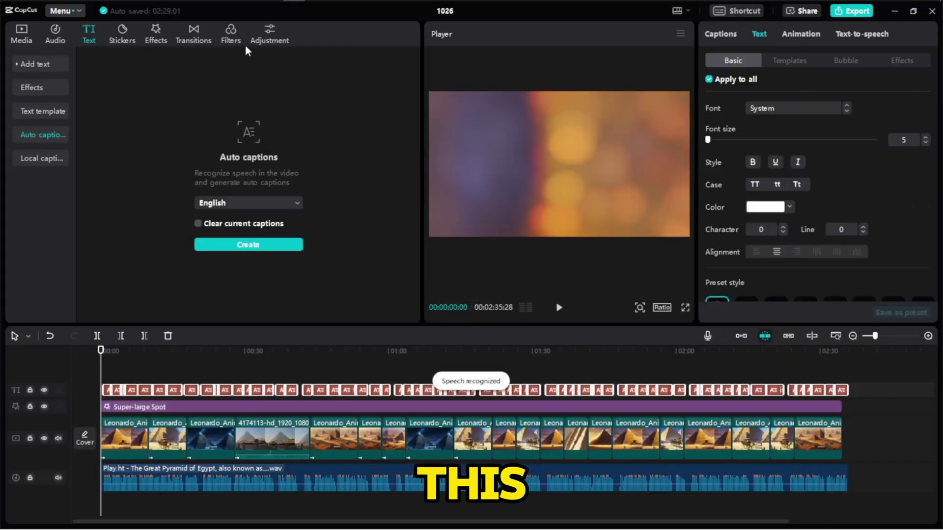
Add the Clear II filter, stretch it to the end of the video, and play from the start
{"action": "left_click", "coordinate": [231, 34]}
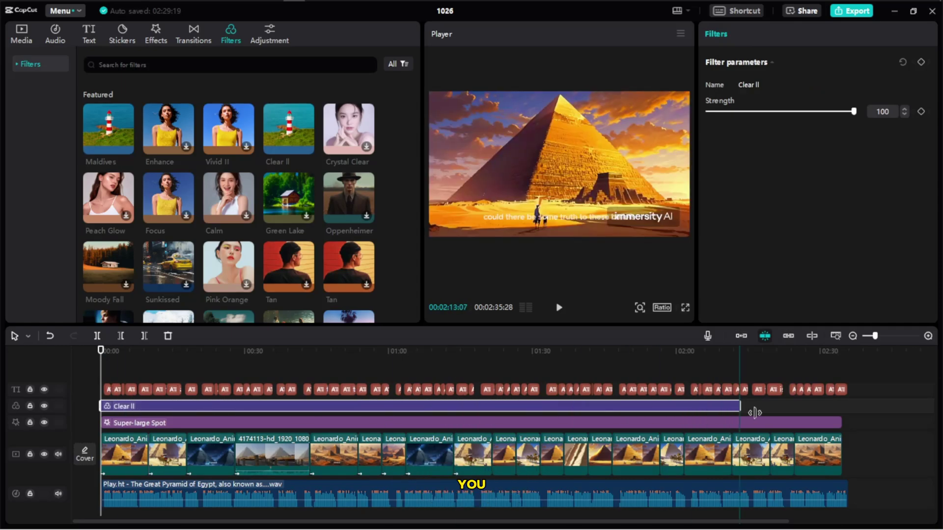
{"action": "left_click_drag", "start_coordinate": [751, 406], "coordinate": [836, 406]}
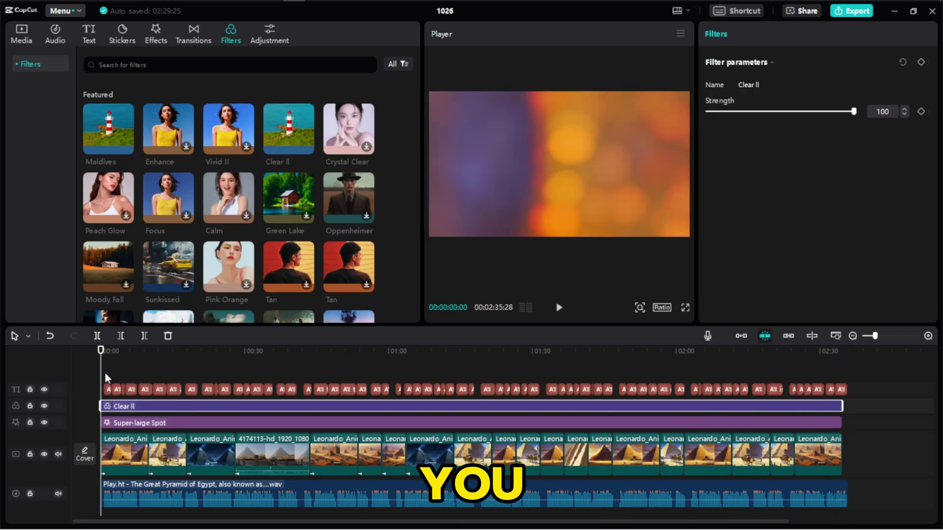
{"action": "left_click", "coordinate": [559, 308]}
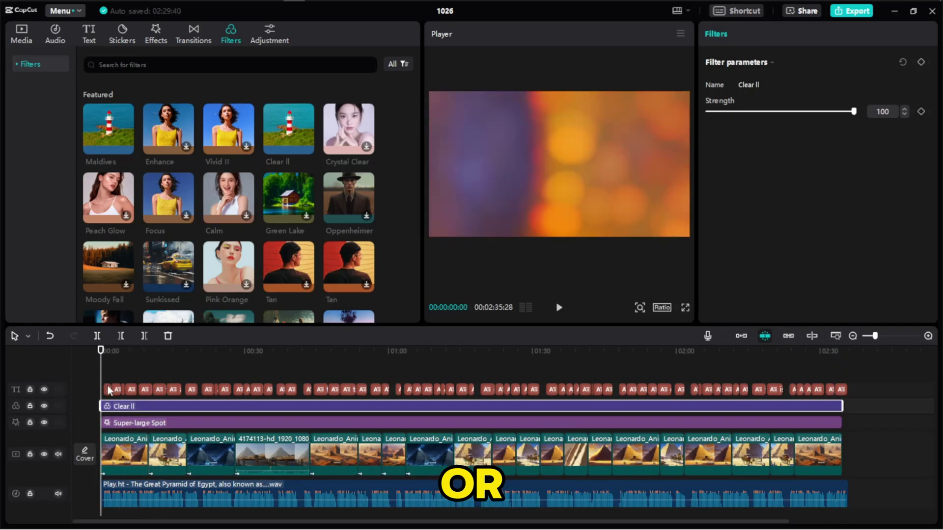
Set all captions to the ZY Loyalty font in yellow and play the video to preview them
{"action": "left_click", "coordinate": [109, 391]}
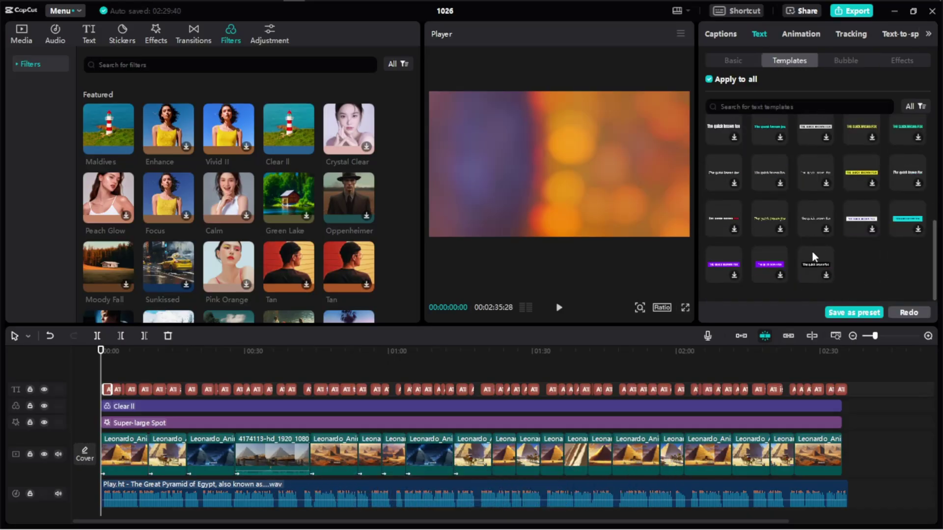
{"action": "left_click", "coordinate": [733, 61]}
{"action": "left_click", "coordinate": [795, 158]}
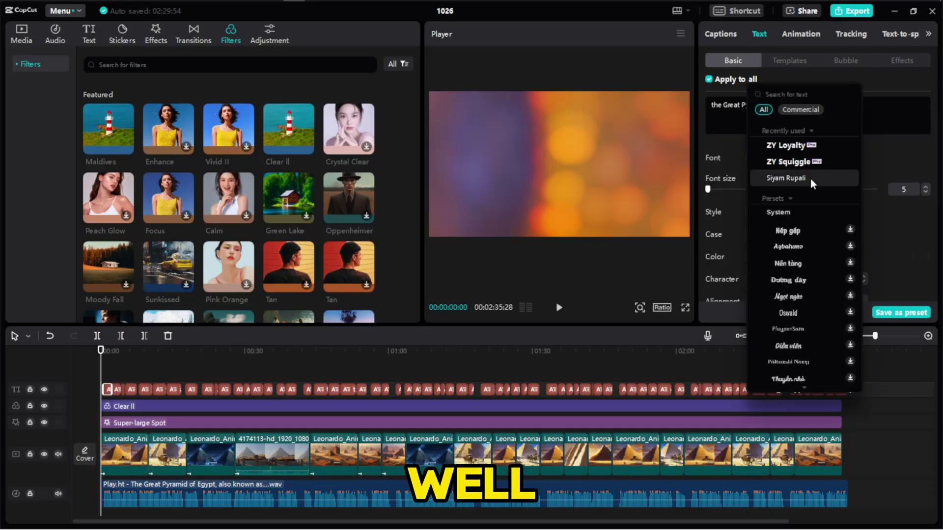
{"action": "left_click", "coordinate": [776, 132]}
{"action": "left_click", "coordinate": [789, 256]}
{"action": "left_click", "coordinate": [777, 416]}
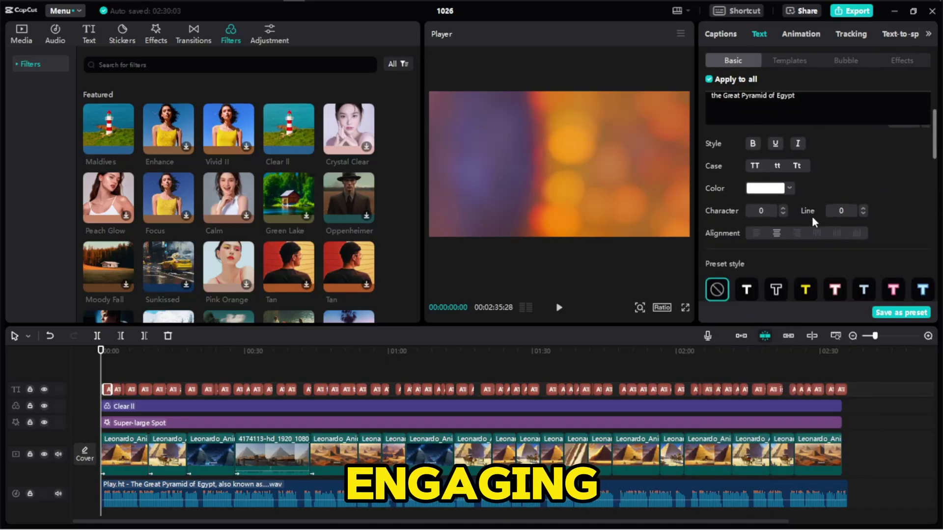
{"action": "scroll", "coordinate": [880, 221], "scroll_direction": "down", "scroll_amount": 5}
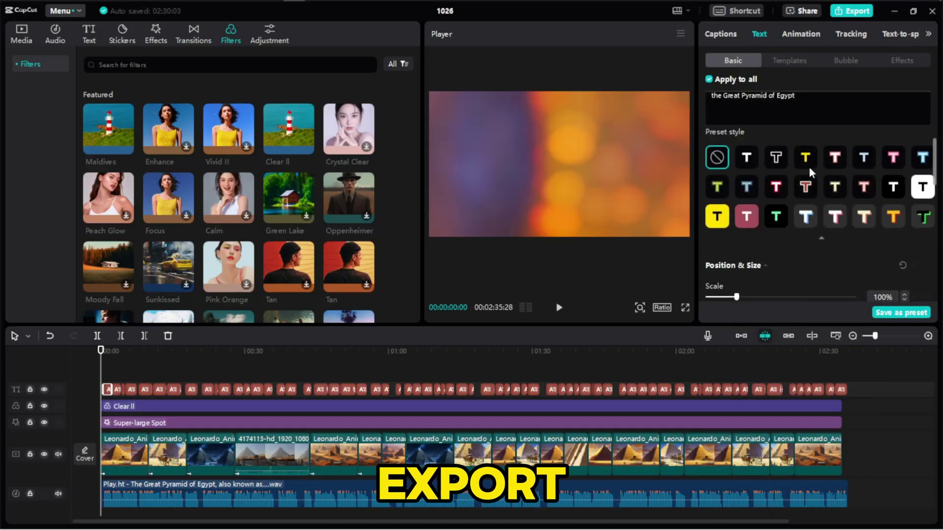
{"action": "scroll", "coordinate": [880, 247], "scroll_direction": "up", "scroll_amount": 5}
{"action": "key", "text": "space"}
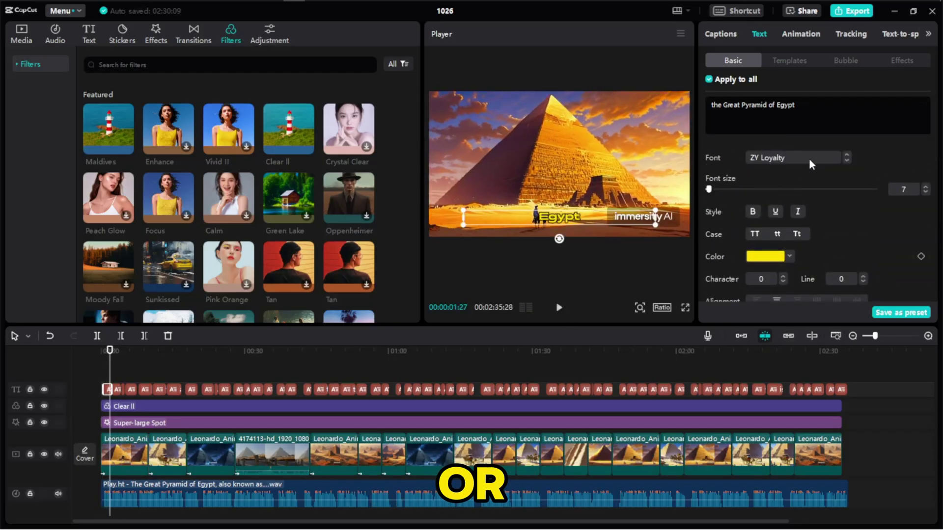
{"action": "left_click", "coordinate": [809, 158]}
Keep ZY Loyalty as the caption font
{"action": "left_click", "coordinate": [808, 162]}
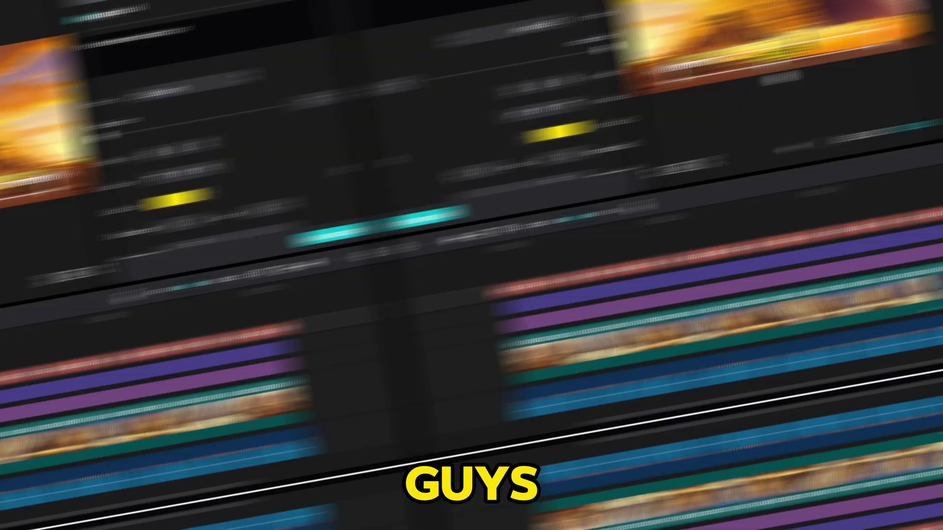